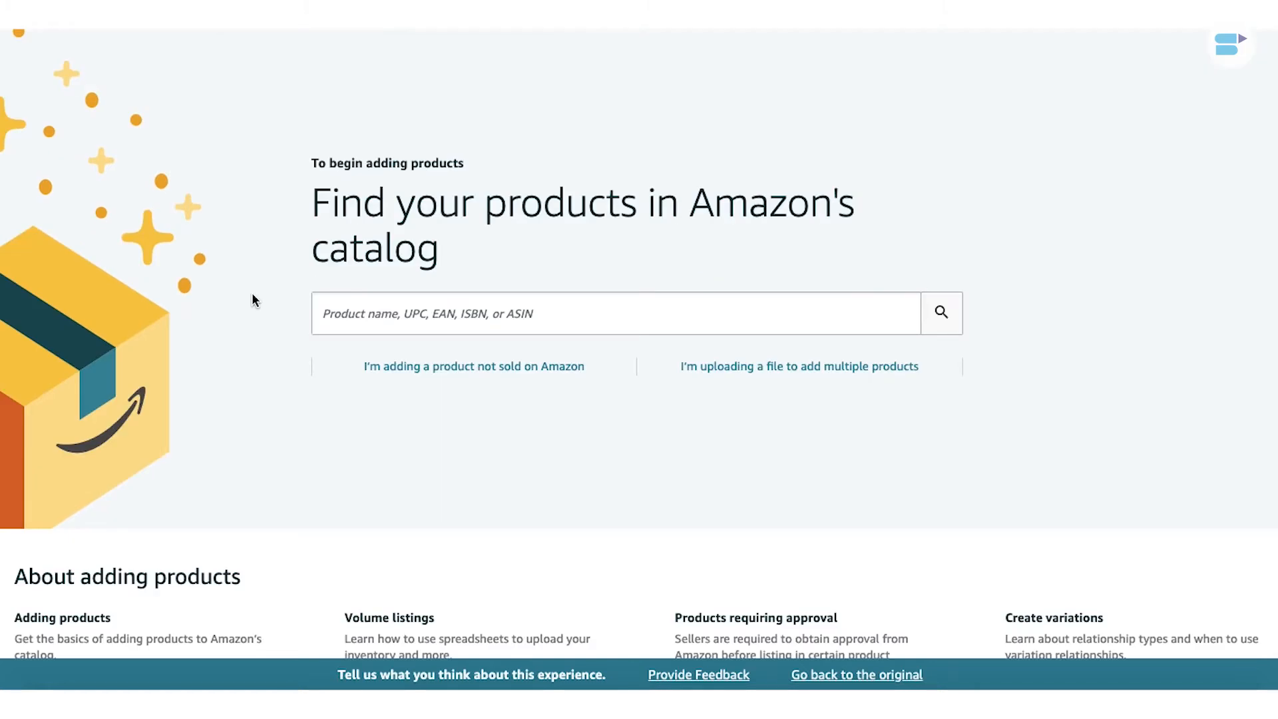
Start a listing for a product not sold on Amazon and check the reference whey powder's best-seller category
left_click(466, 368)
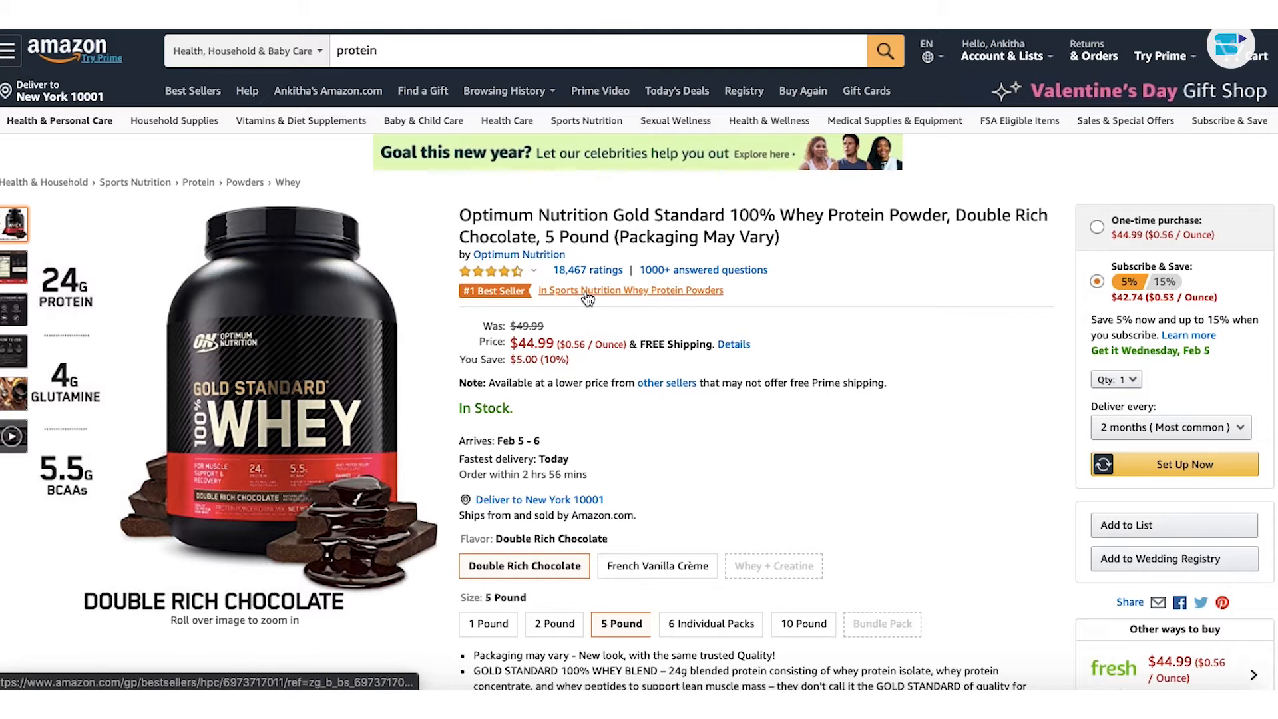
right_click(588, 296)
left_click(606, 300)
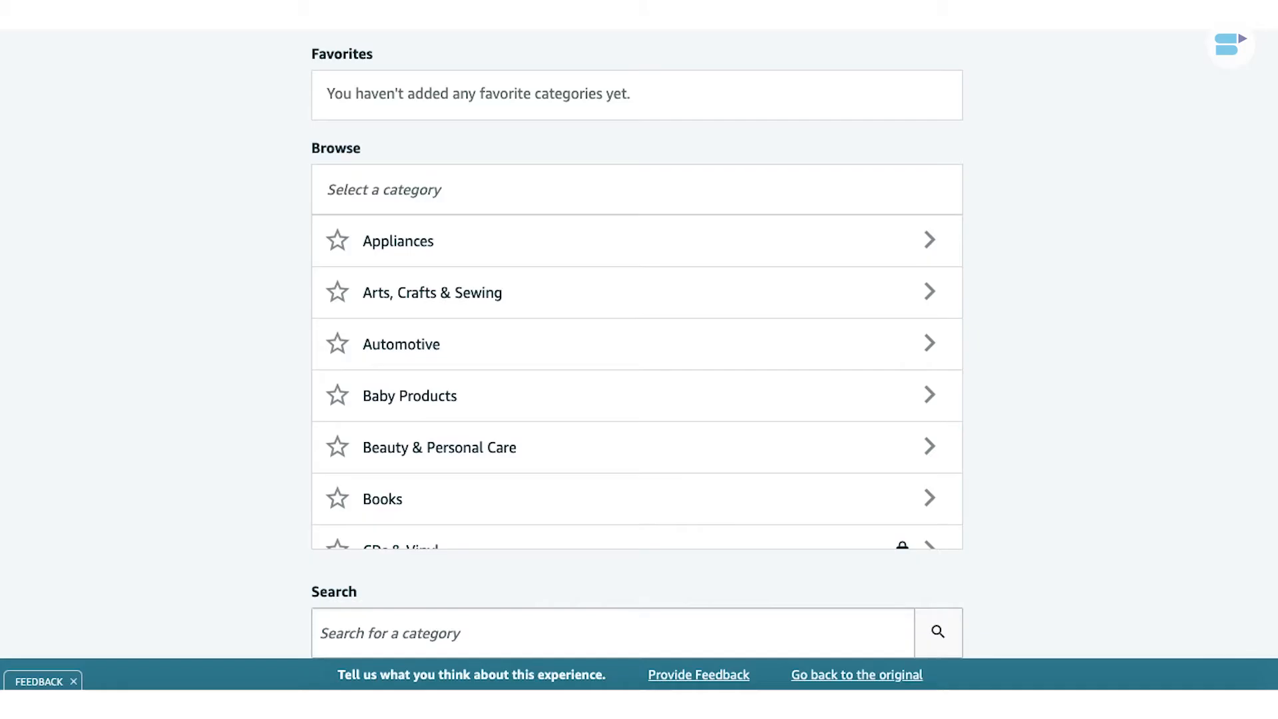
Choose the product category Health & Household > Sports Nutrition > Protein > Powders > Whey for the new listing
scroll(229, 257, "down", 2)
scroll(494, 214, "down", 5)
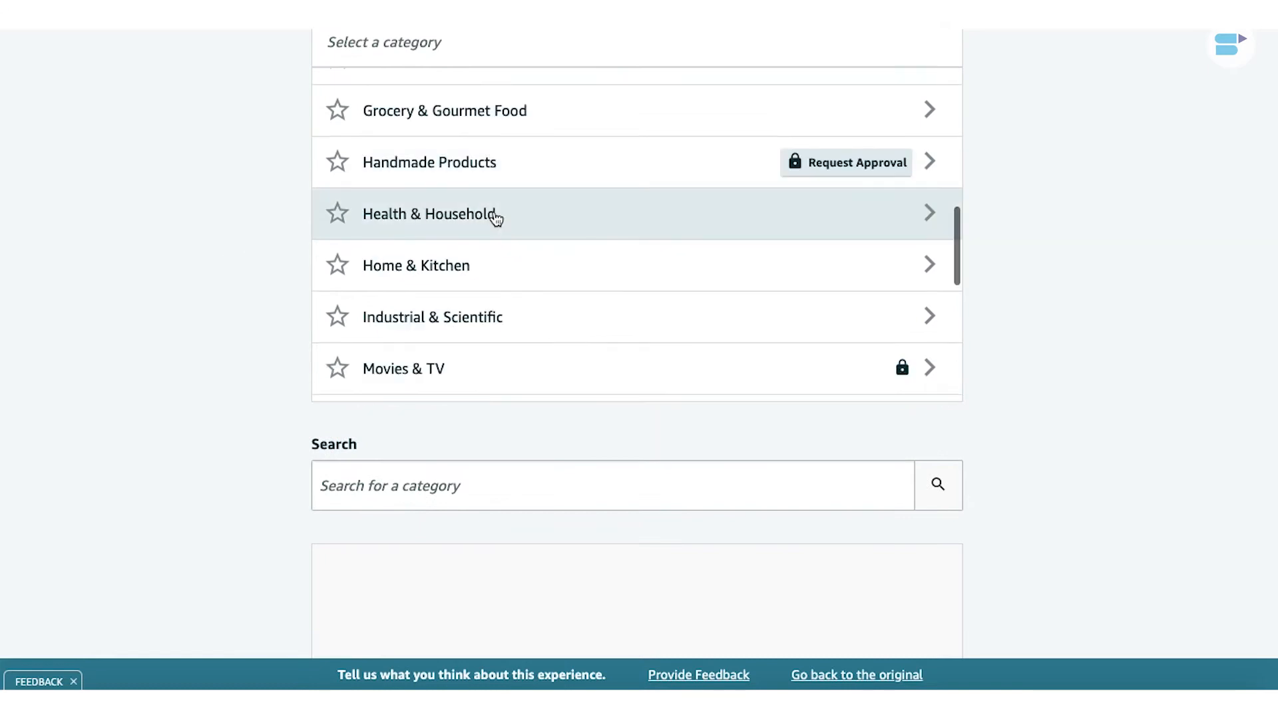
left_click(493, 214)
scroll(494, 217, "down", 5)
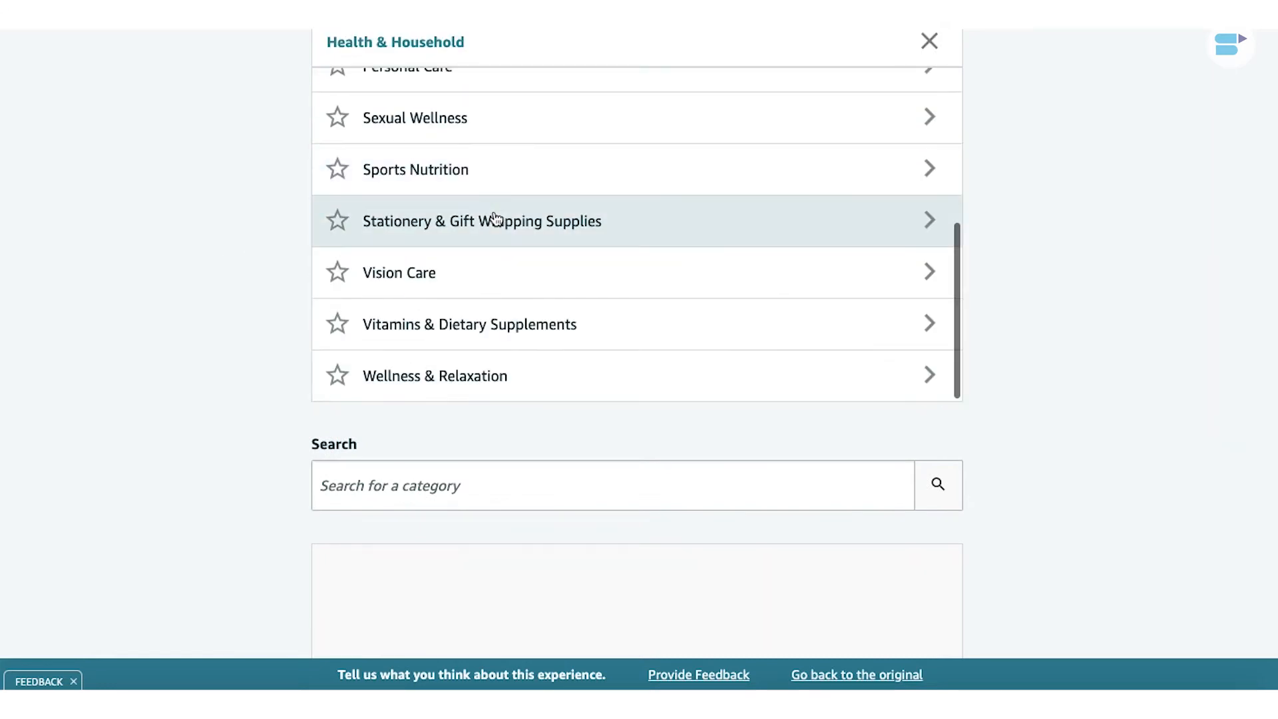
left_click(478, 181)
left_click(537, 298)
left_click(496, 154)
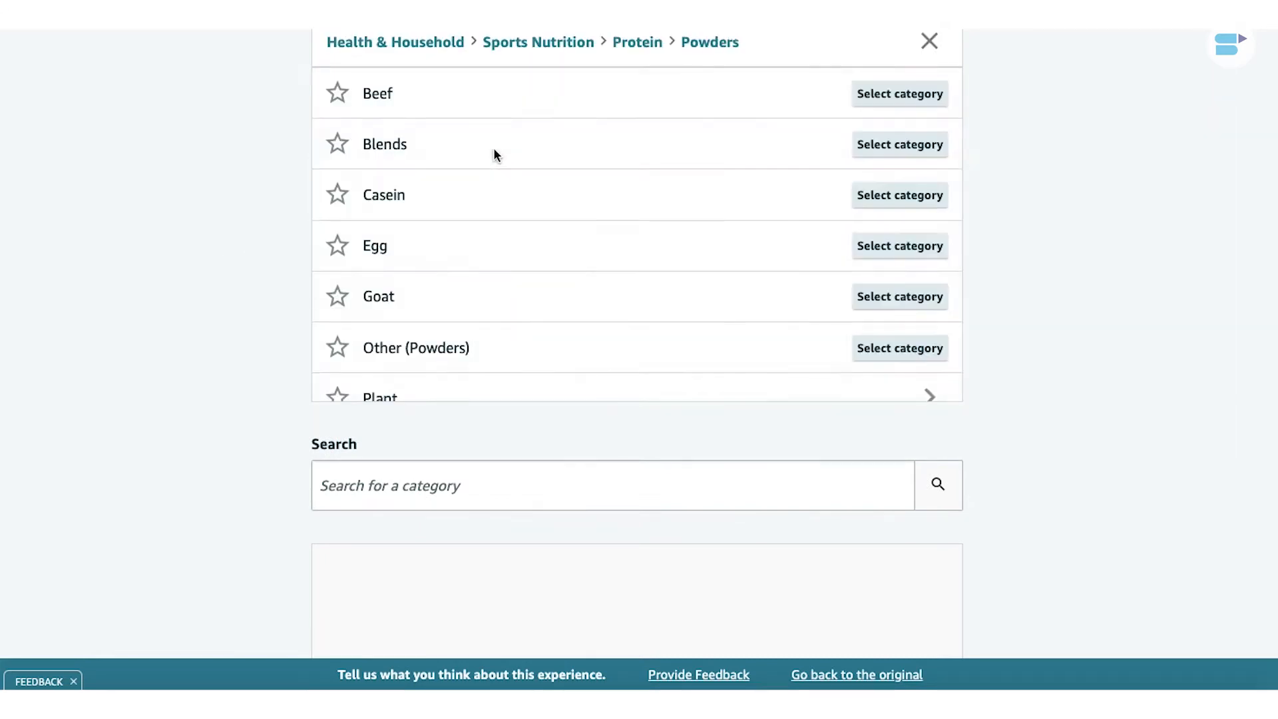
scroll(932, 373, "down", 2)
left_click(901, 374)
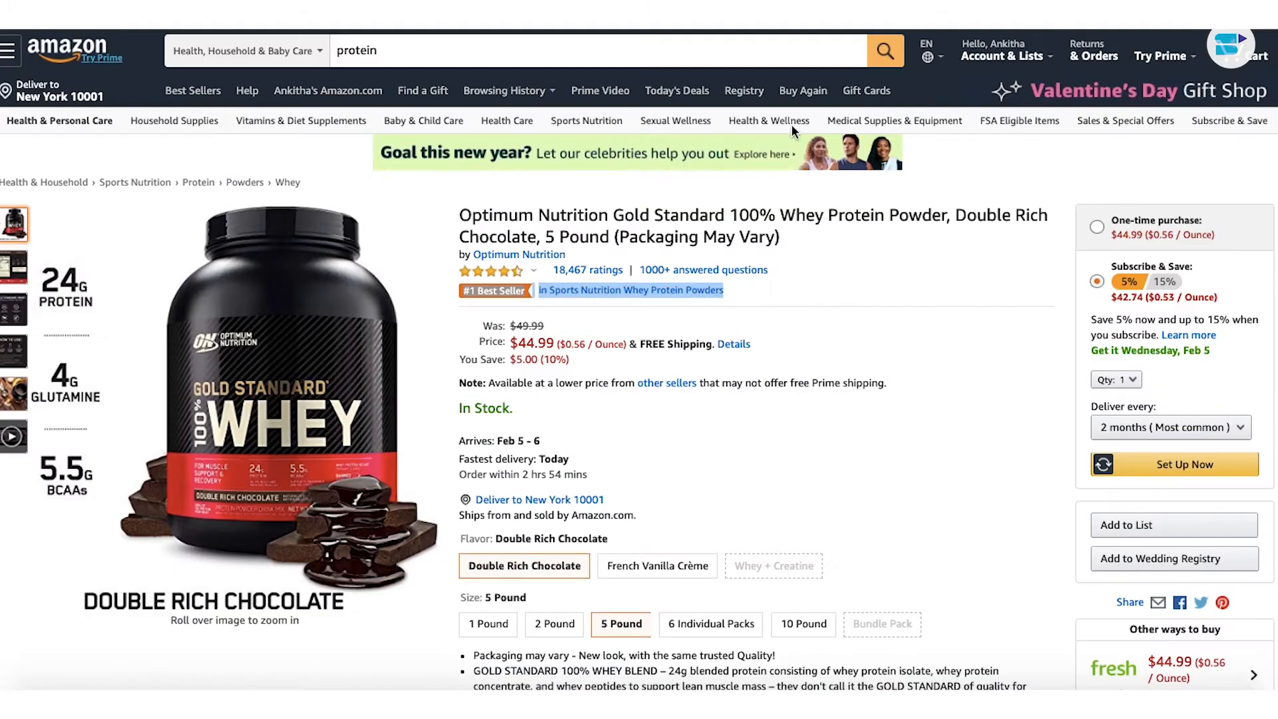
Copy the title "Optimum Nutrition Gold Standard 100% Whey Protein Powder, Double Rich Chocolate, 5 Pound (Packaging May Vary)" from the product page into Product Name
left_click(829, 246)
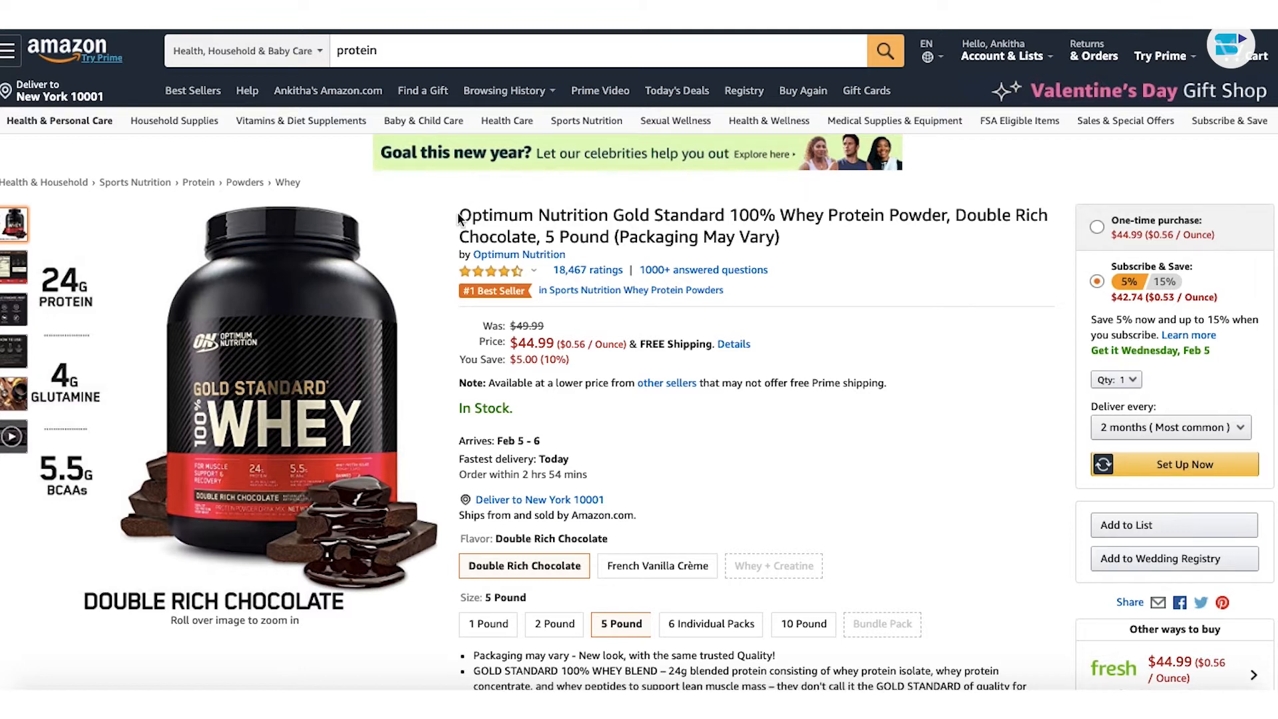
left_click_drag(459, 206, 841, 252)
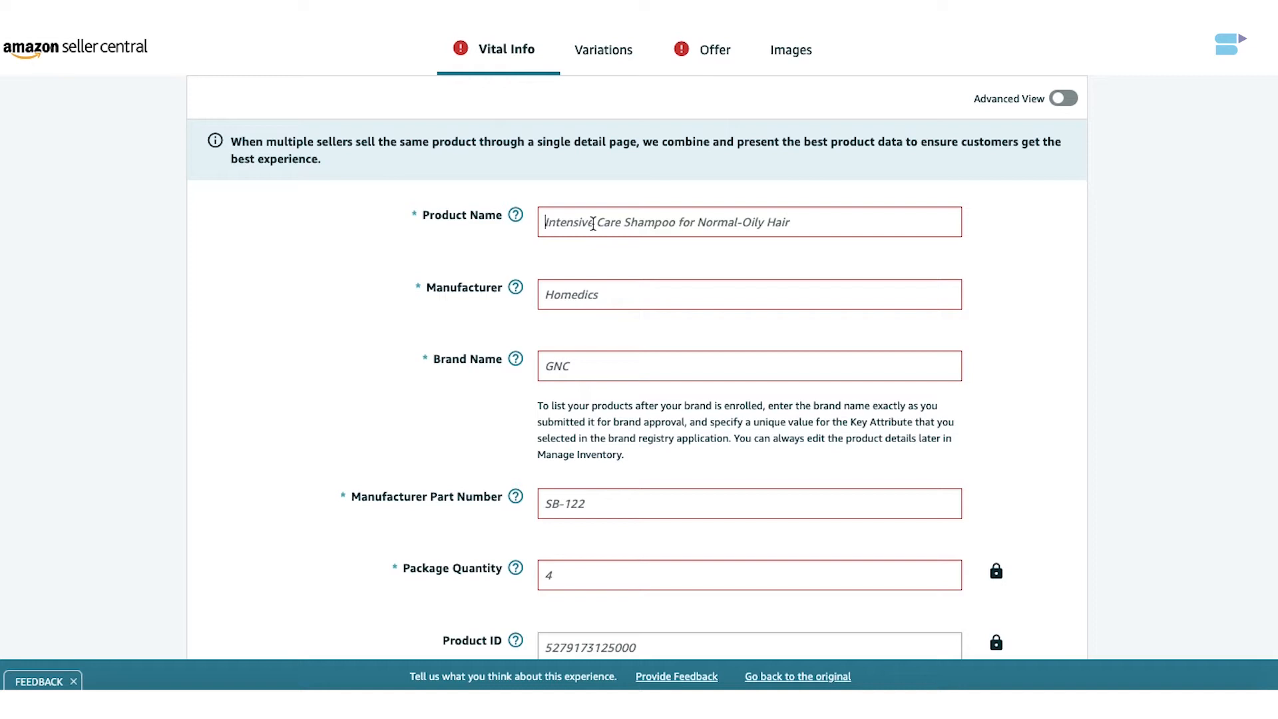
type("Whey Protein Powder, Double Rich Chocolate, 5 Pound (Packaging May Vary)")
Copy the brand "Optimum Nutrition" from the reference product page into the Manufacturer and Brand Name fields
scroll(400, 194, "down", 3)
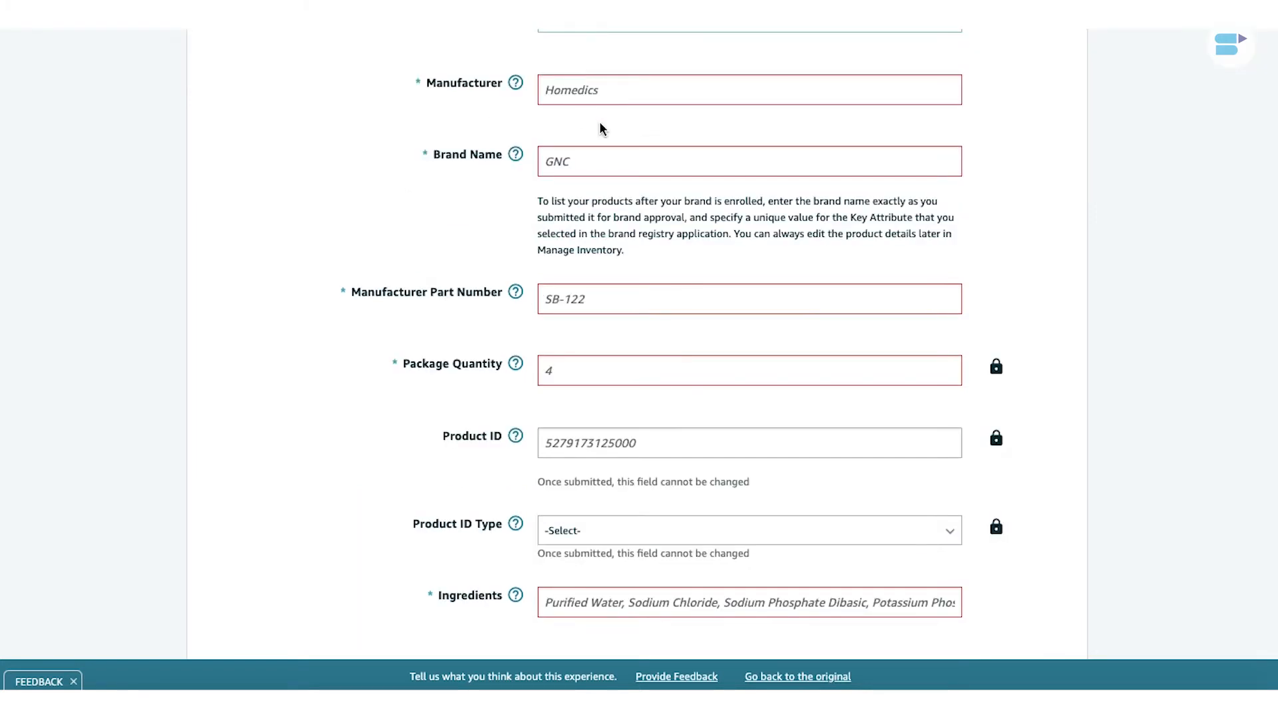
left_click(575, 91)
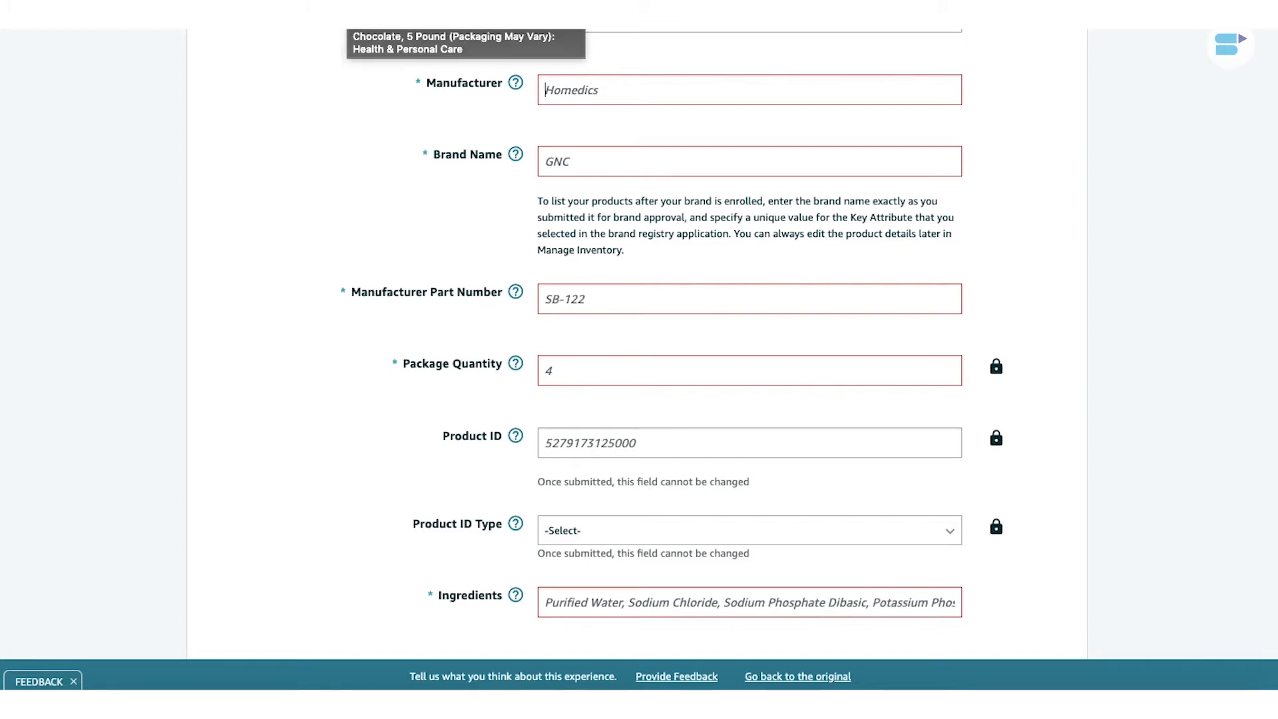
left_click(346, 6)
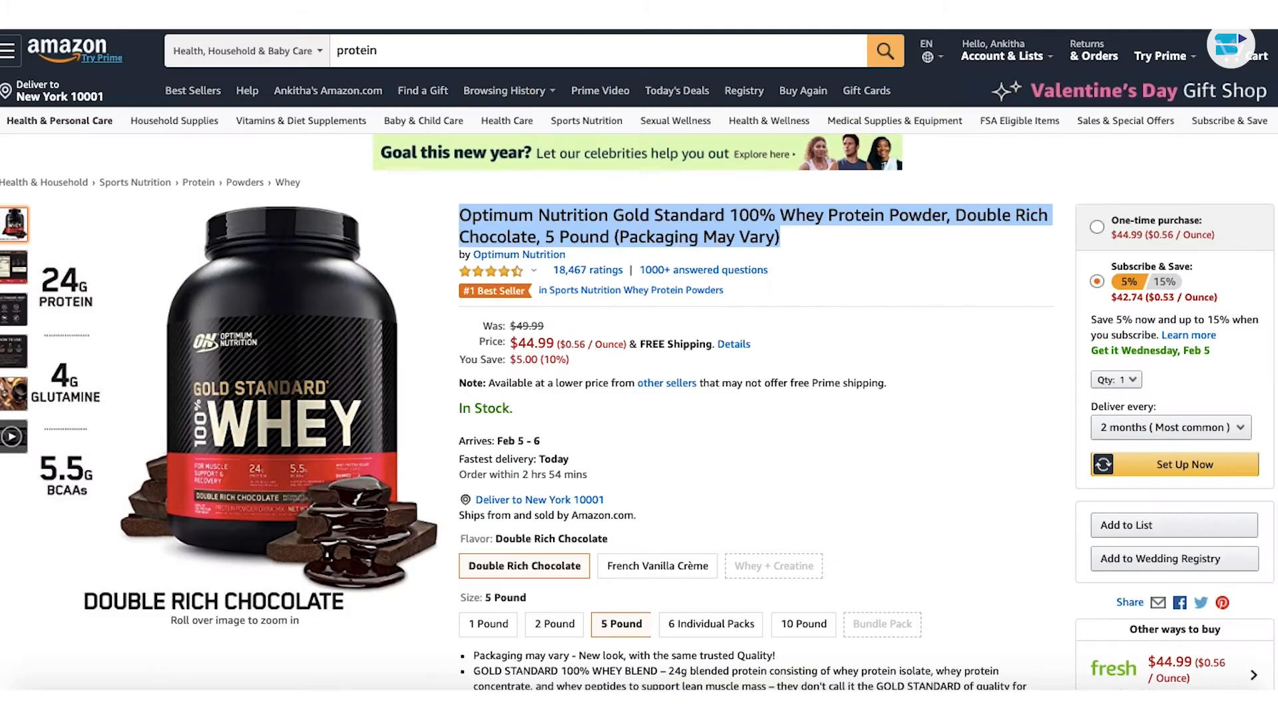
triple_click(581, 252)
key("super+c")
left_click(581, 252)
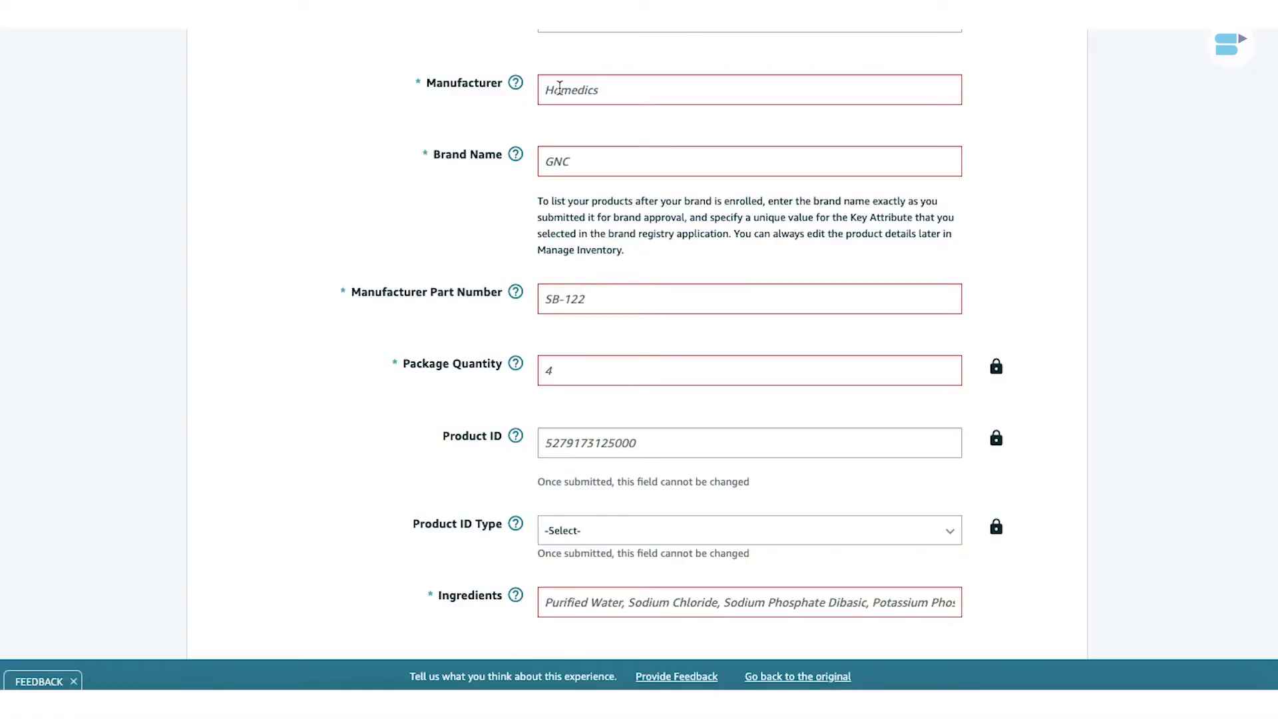
key("super+v")
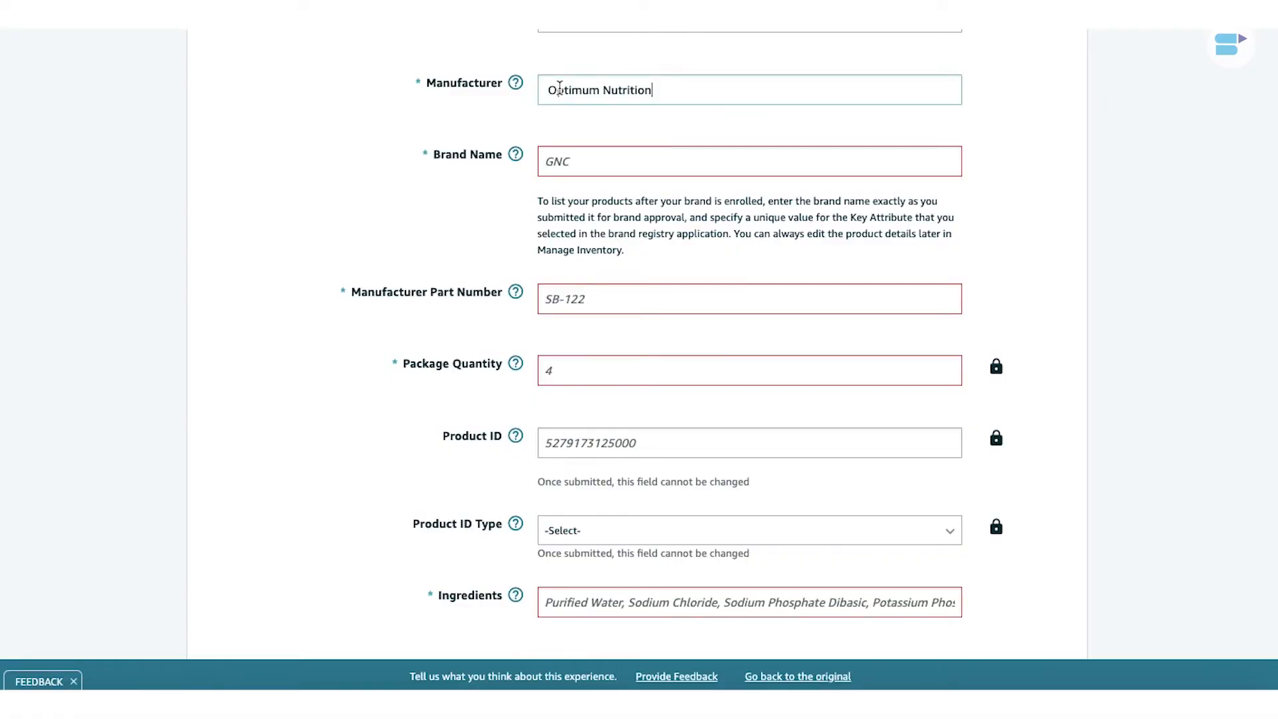
key("Tab")
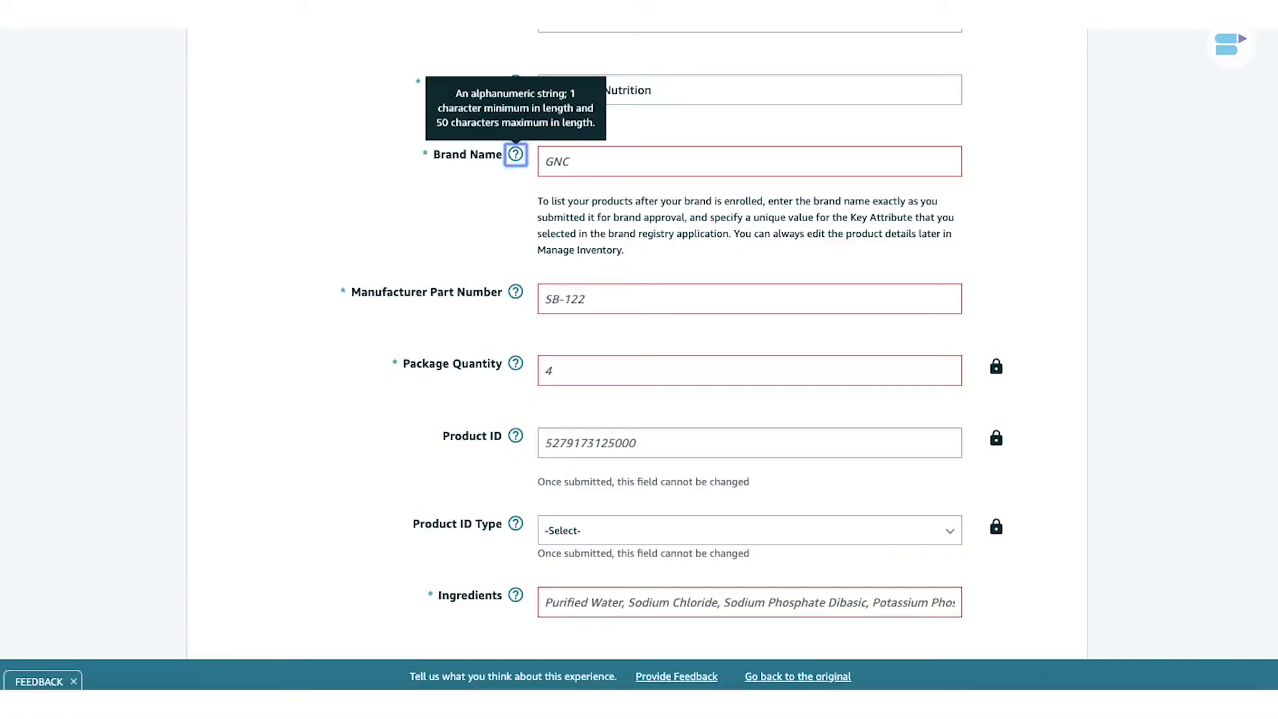
left_click(580, 159)
key("super+v")
Set the Manufacturer Part Number to SB-122 and the Package Quantity to 1
scroll(579, 160, "down", 2)
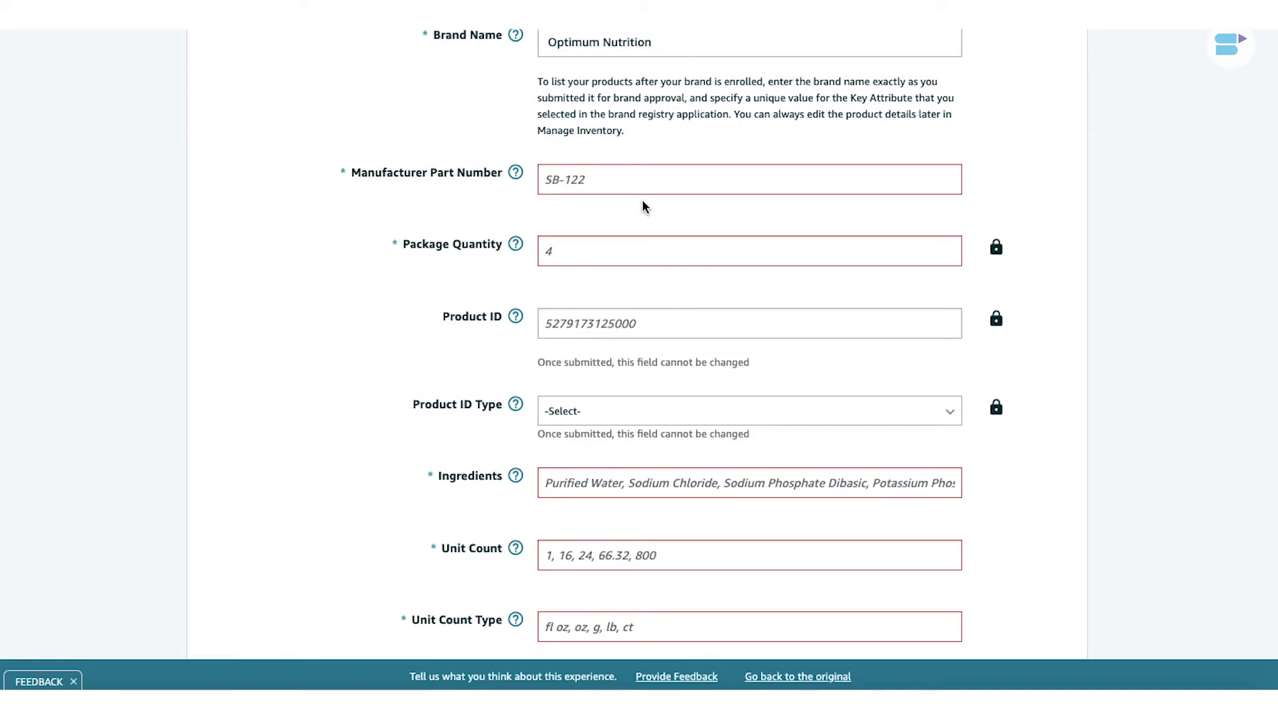
left_click(582, 189)
type("SB")
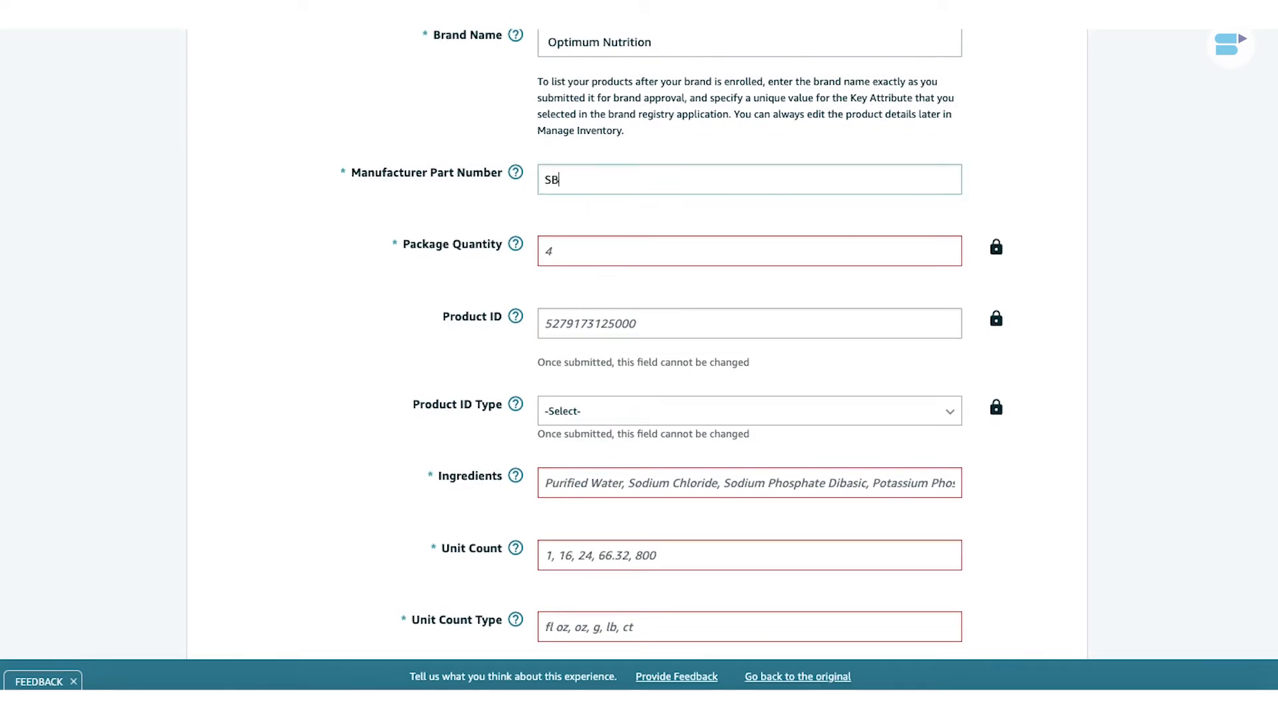
type("-122")
left_click(563, 256)
type("1")
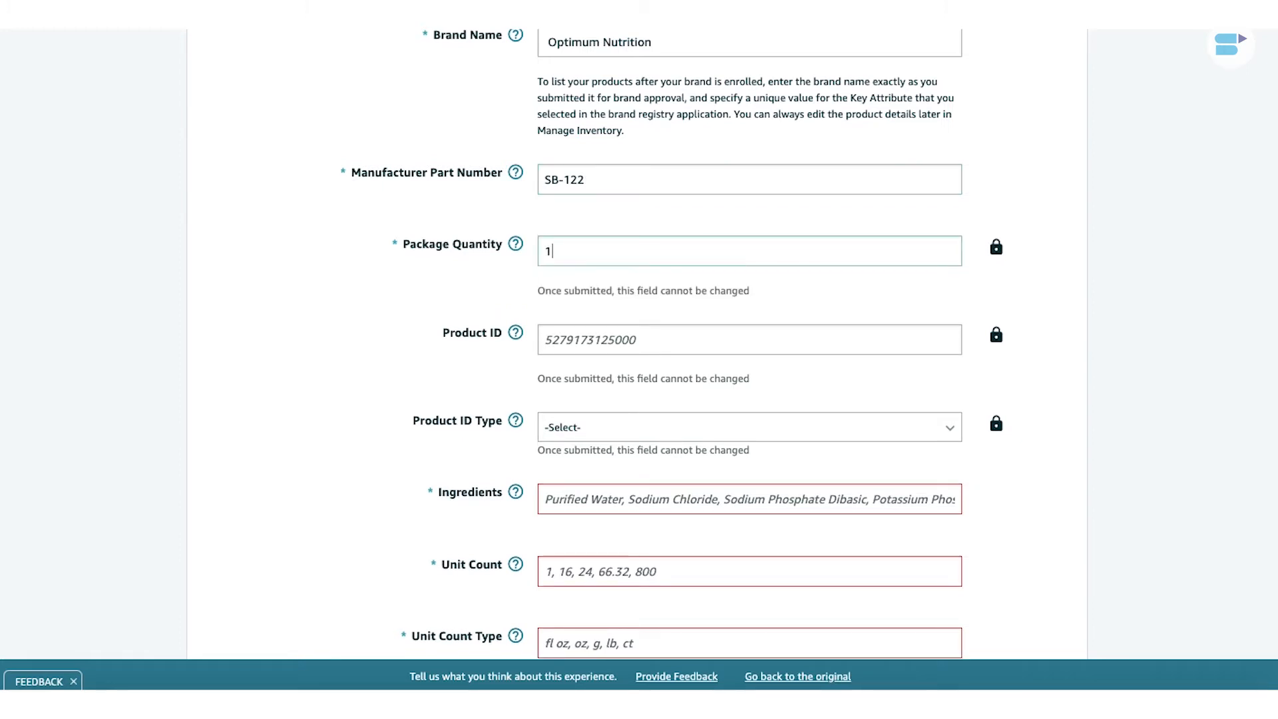
left_click(599, 342)
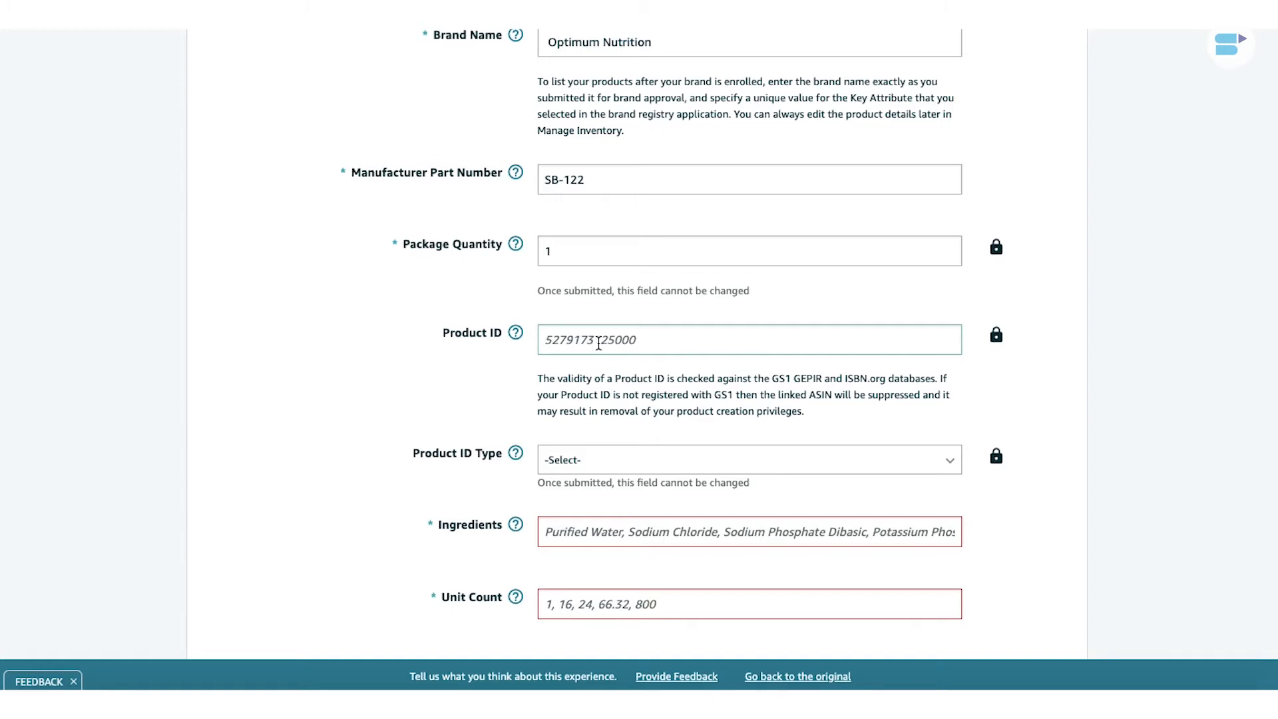
left_click(611, 465)
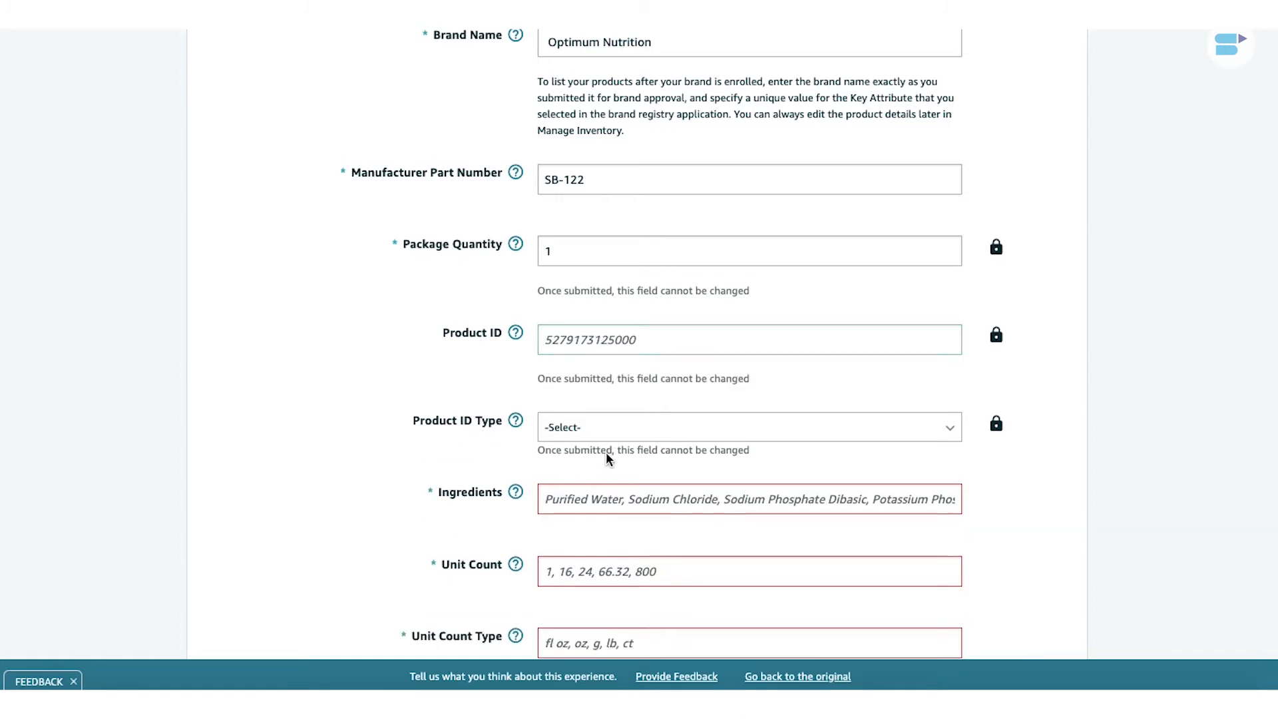
left_click(600, 434)
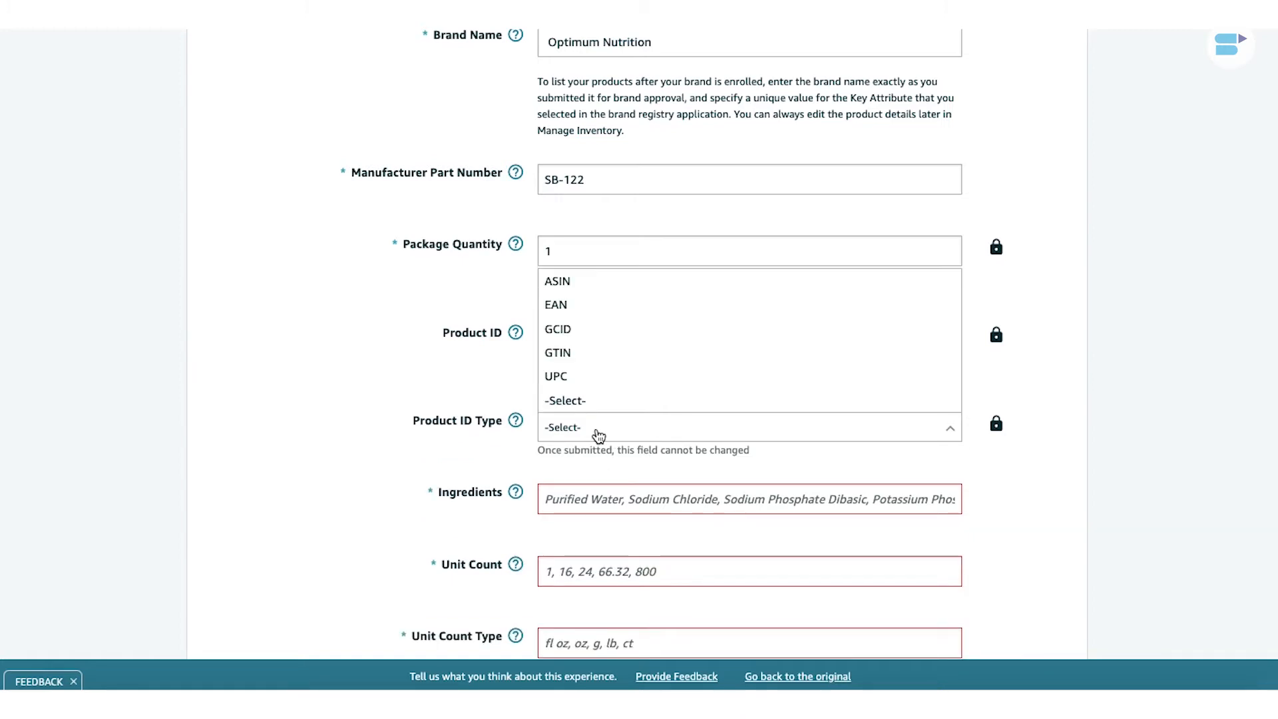
left_click(556, 377)
left_click(560, 328)
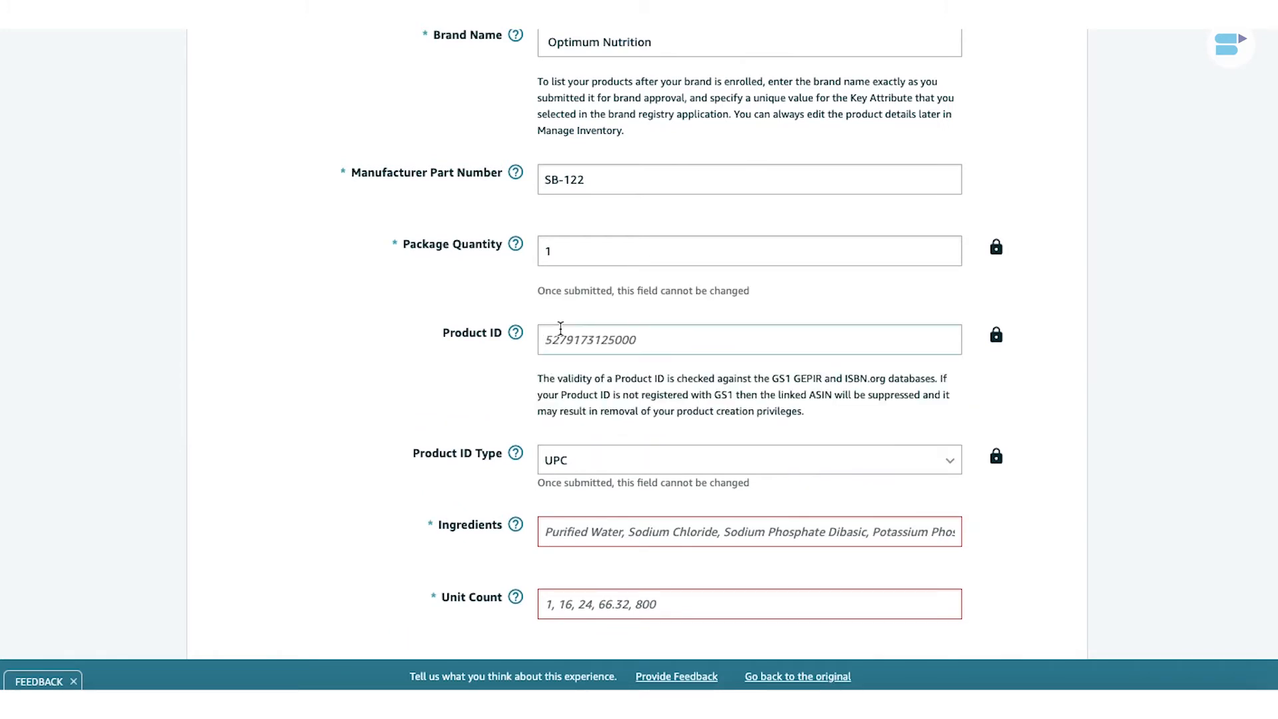
type("5")
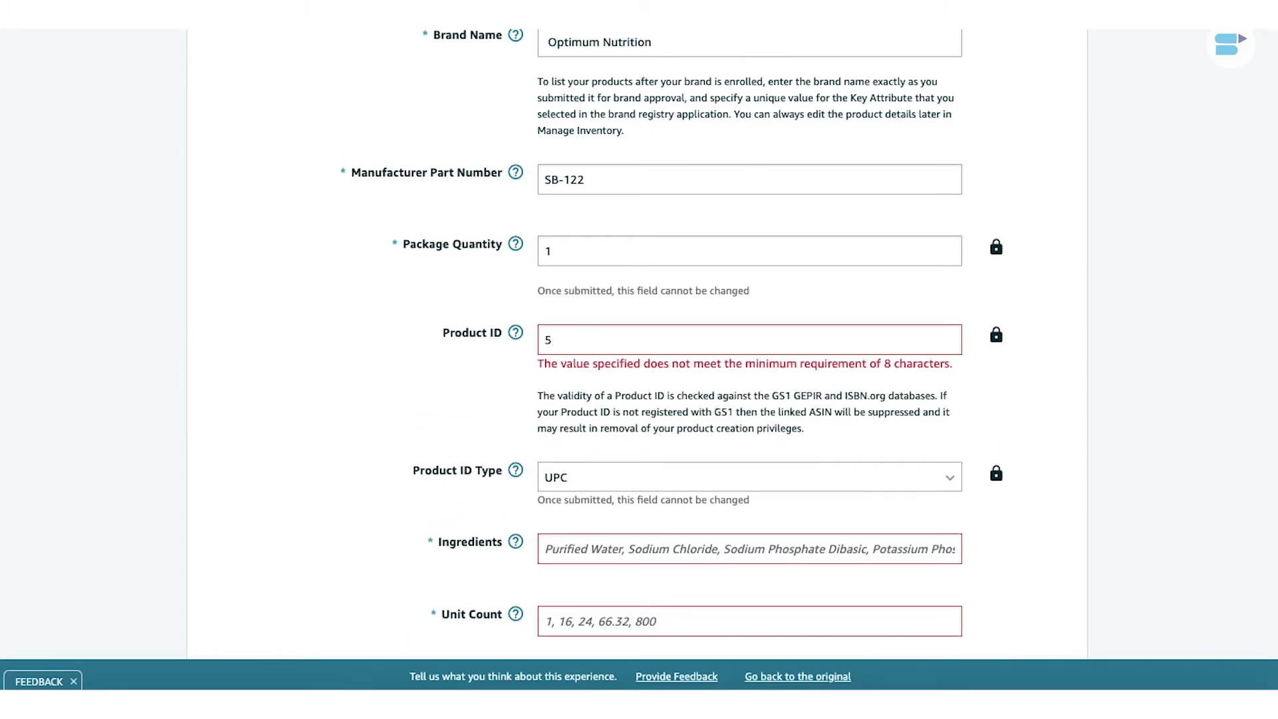
type("386794859702")
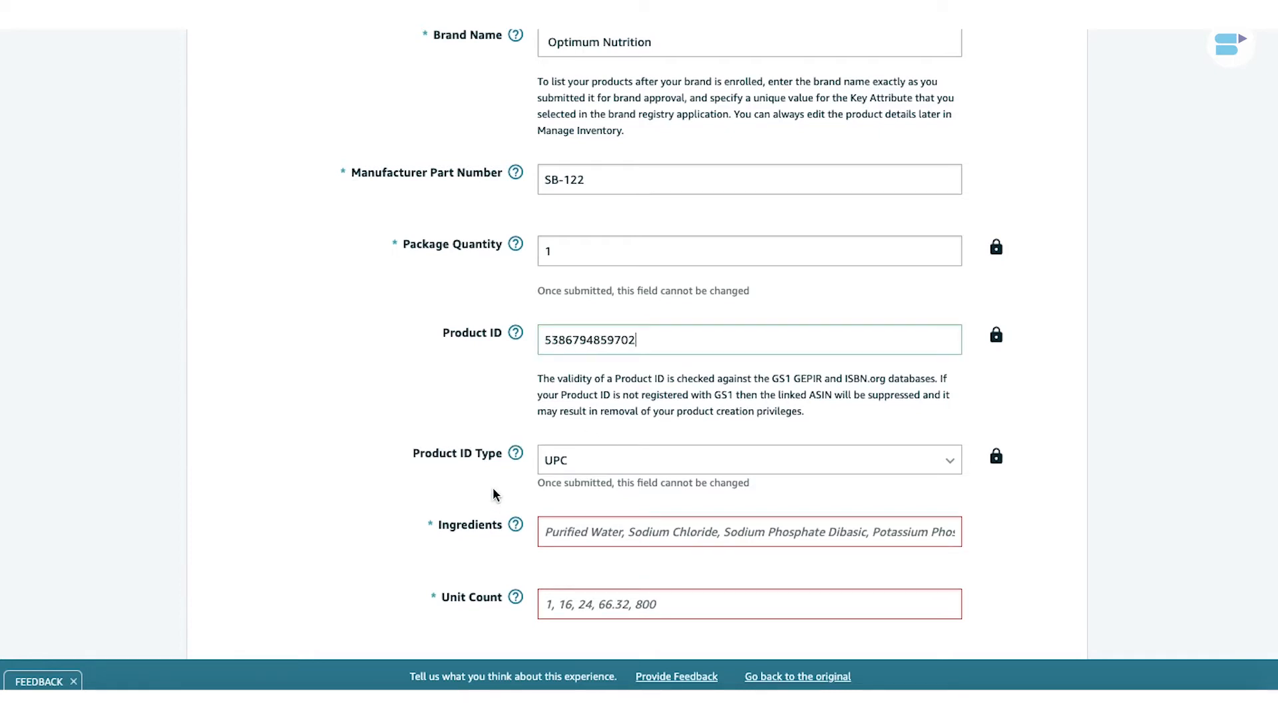
Consult the reference product's images and enter "whey proetin concentrate, protein blend" as the Ingredients
scroll(496, 491, "down", 4)
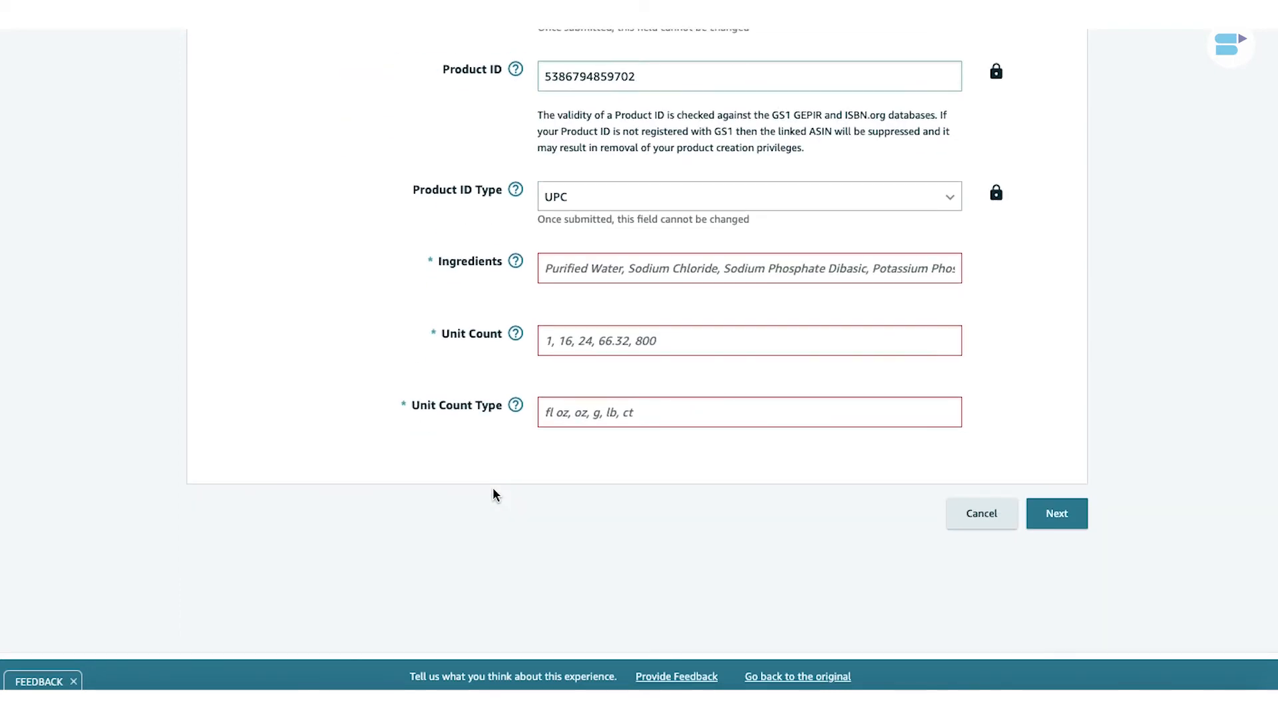
left_click(582, 267)
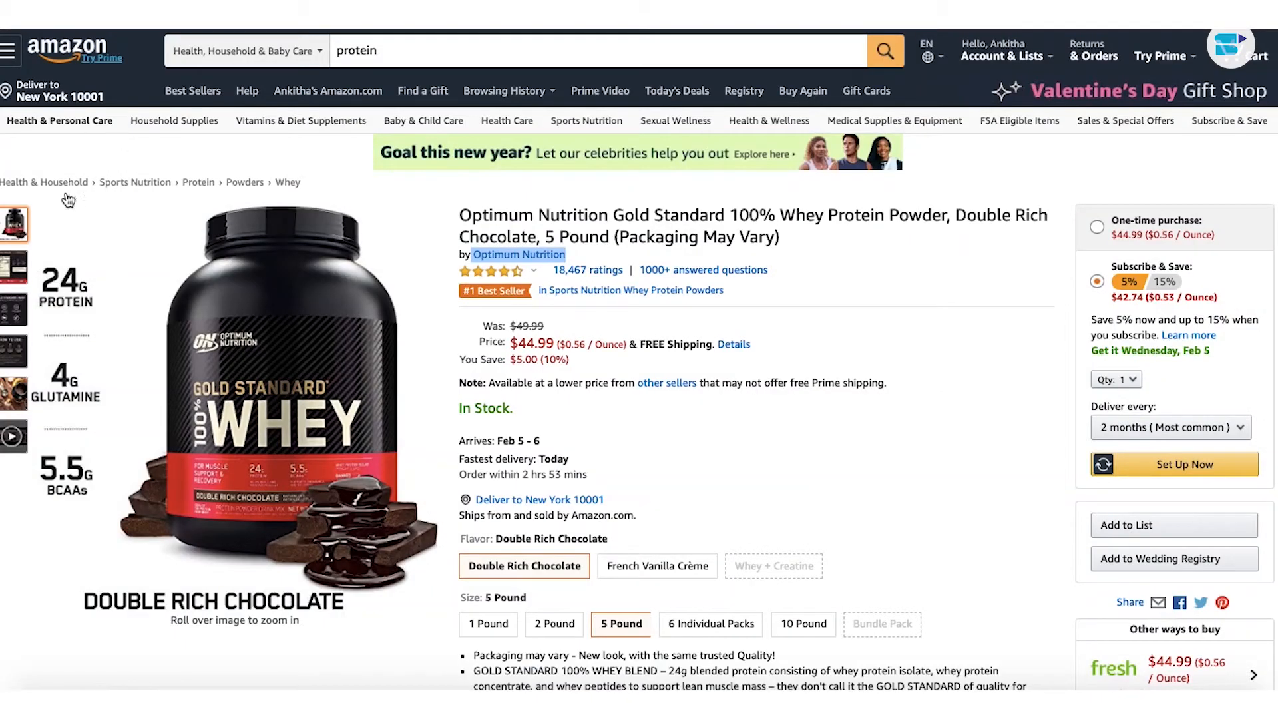
mouse_move(8, 275)
mouse_move(133, 340)
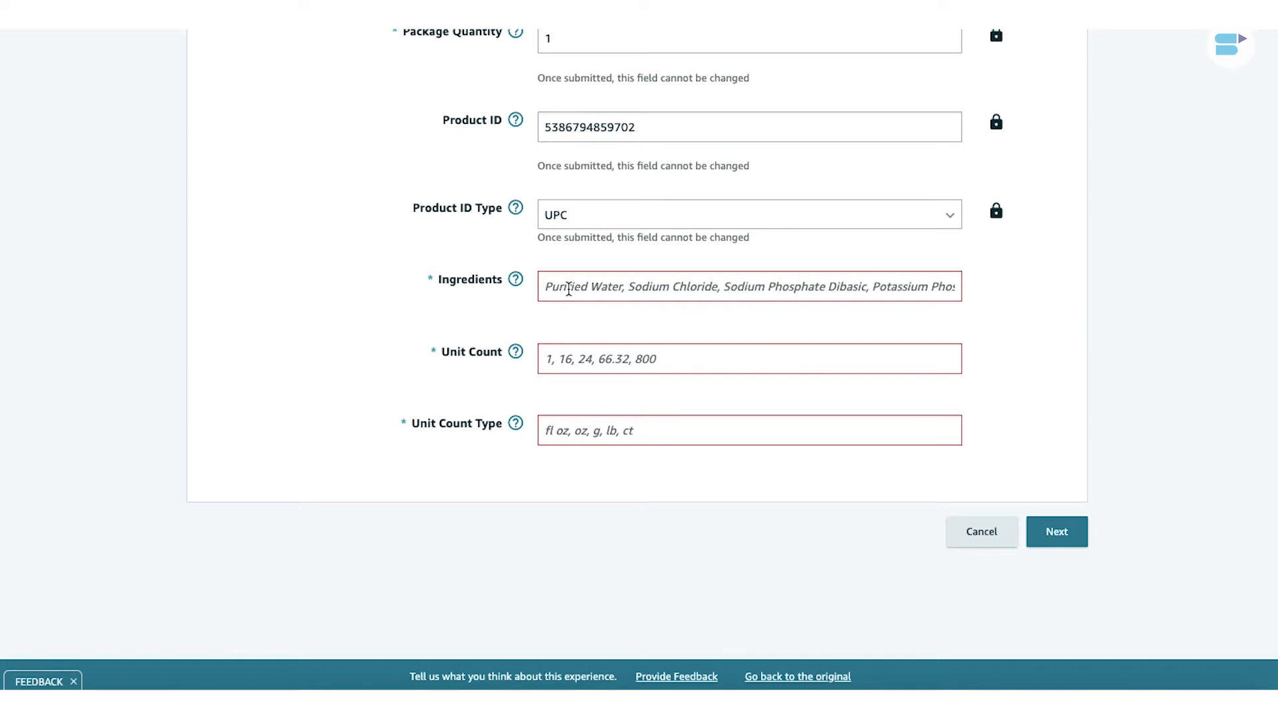
type("whey proetin concentrate, protein blend")
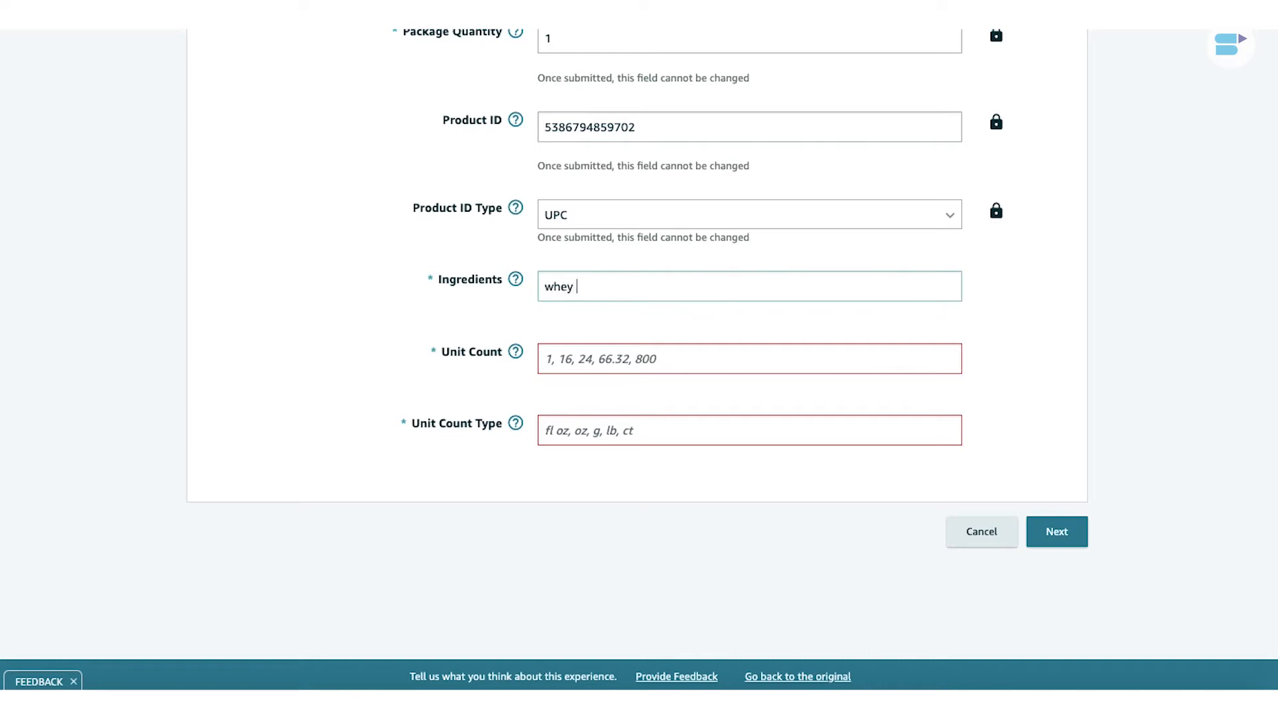
Set the Unit Count to 1 and the Unit Count Type to Gram
left_click(587, 370)
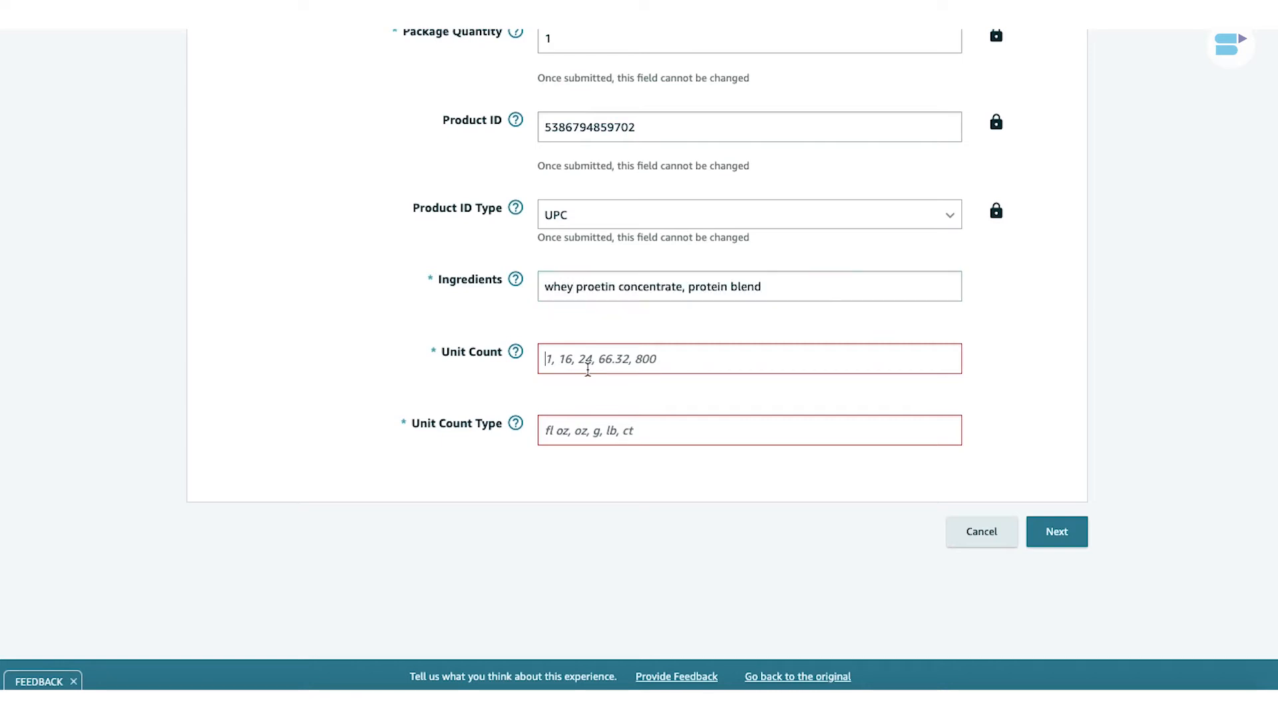
type("1")
left_click(574, 425)
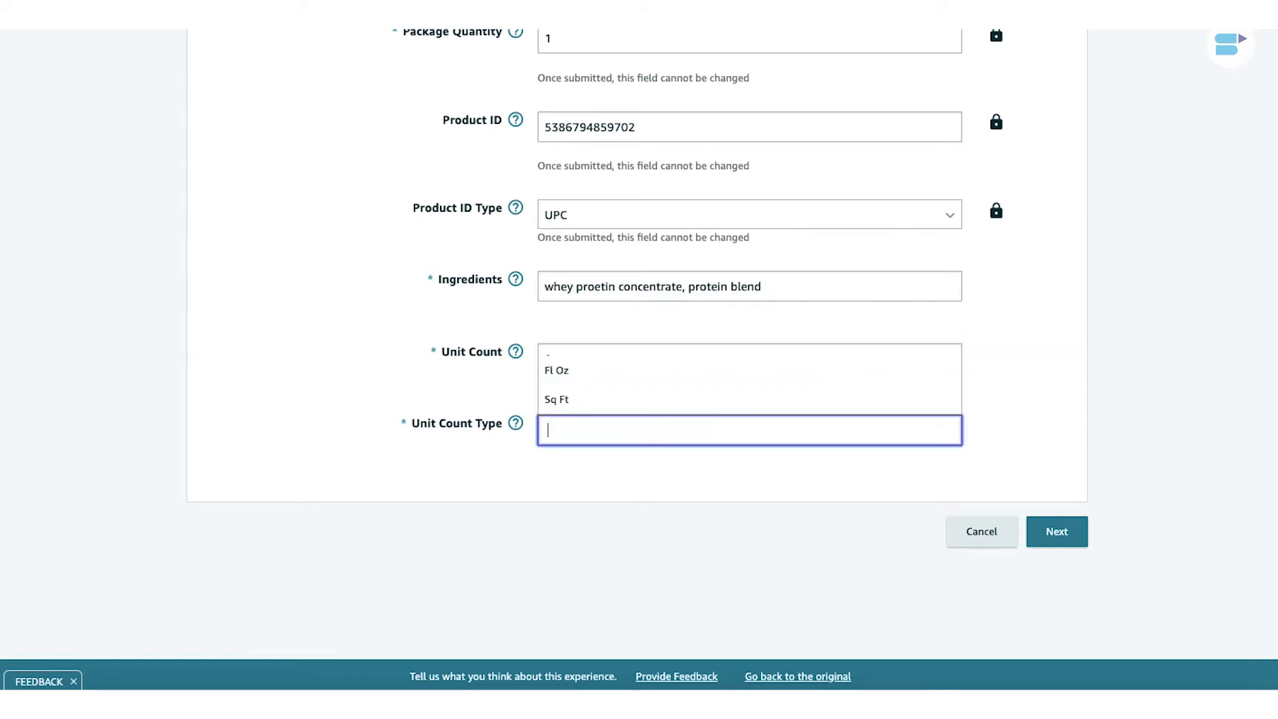
type("Gram")
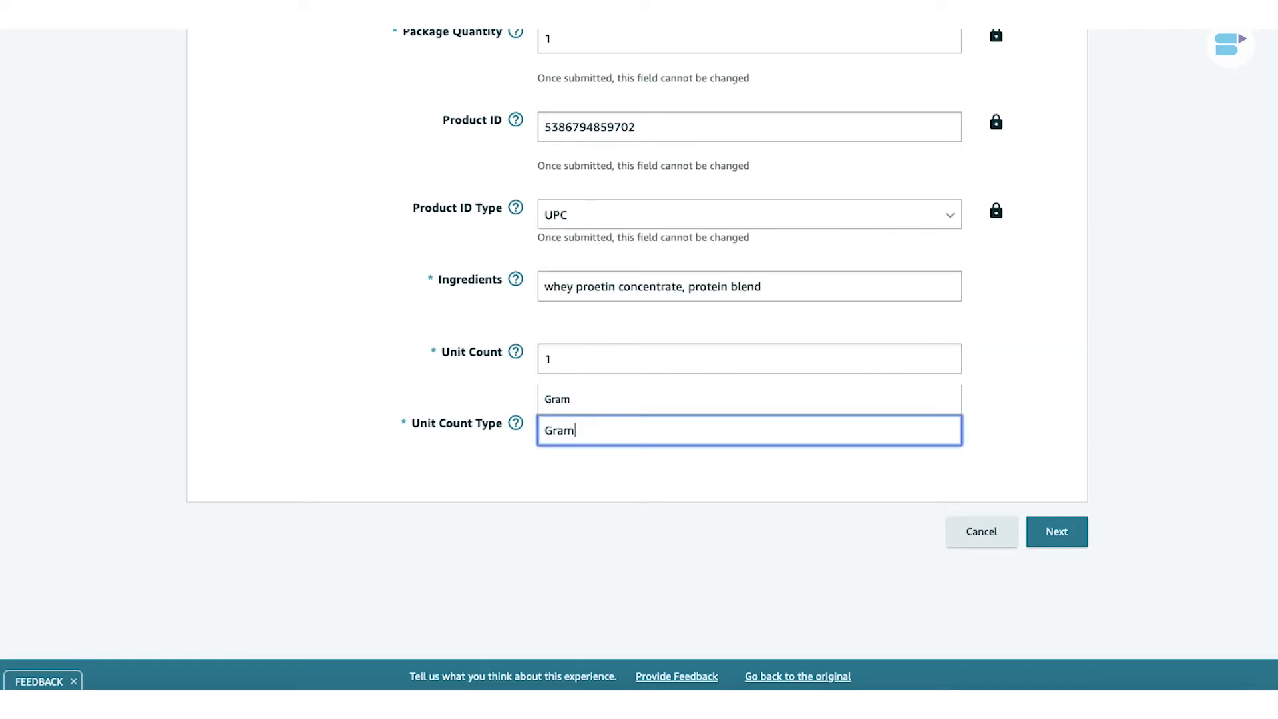
left_click(561, 403)
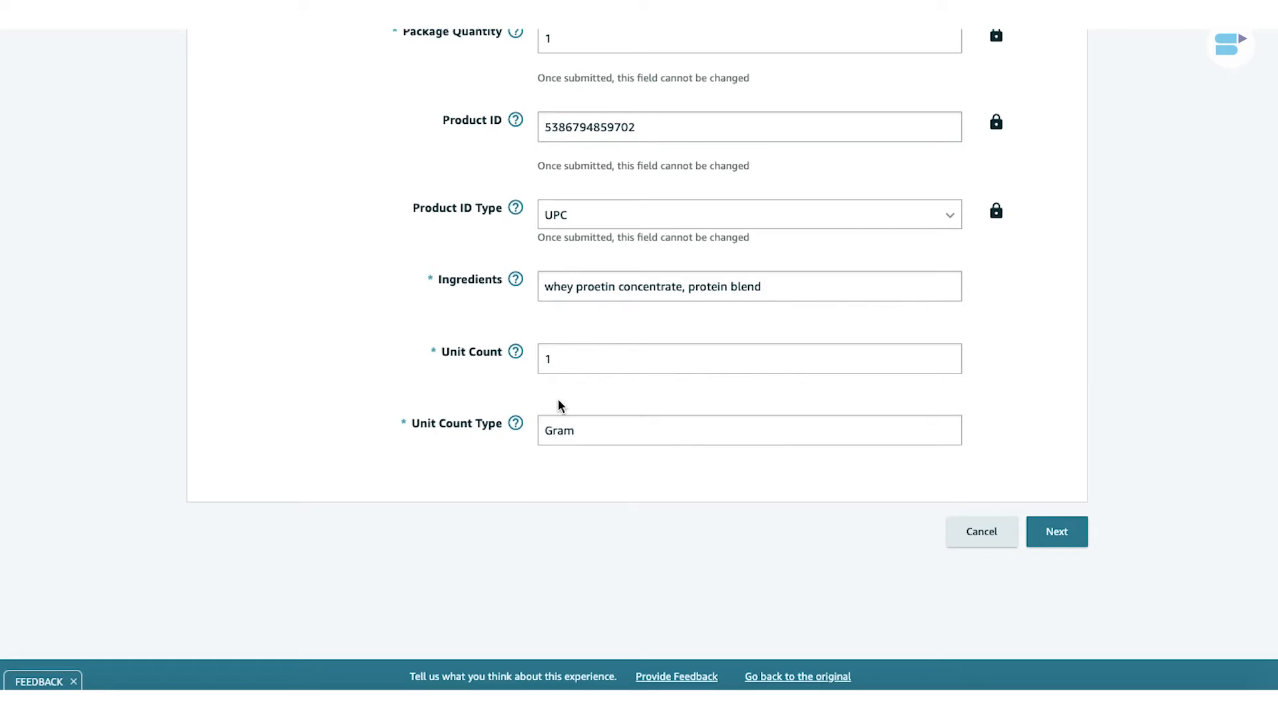
Open the listing's Variations section and show the available variation themes
scroll(496, 366, "up", 1)
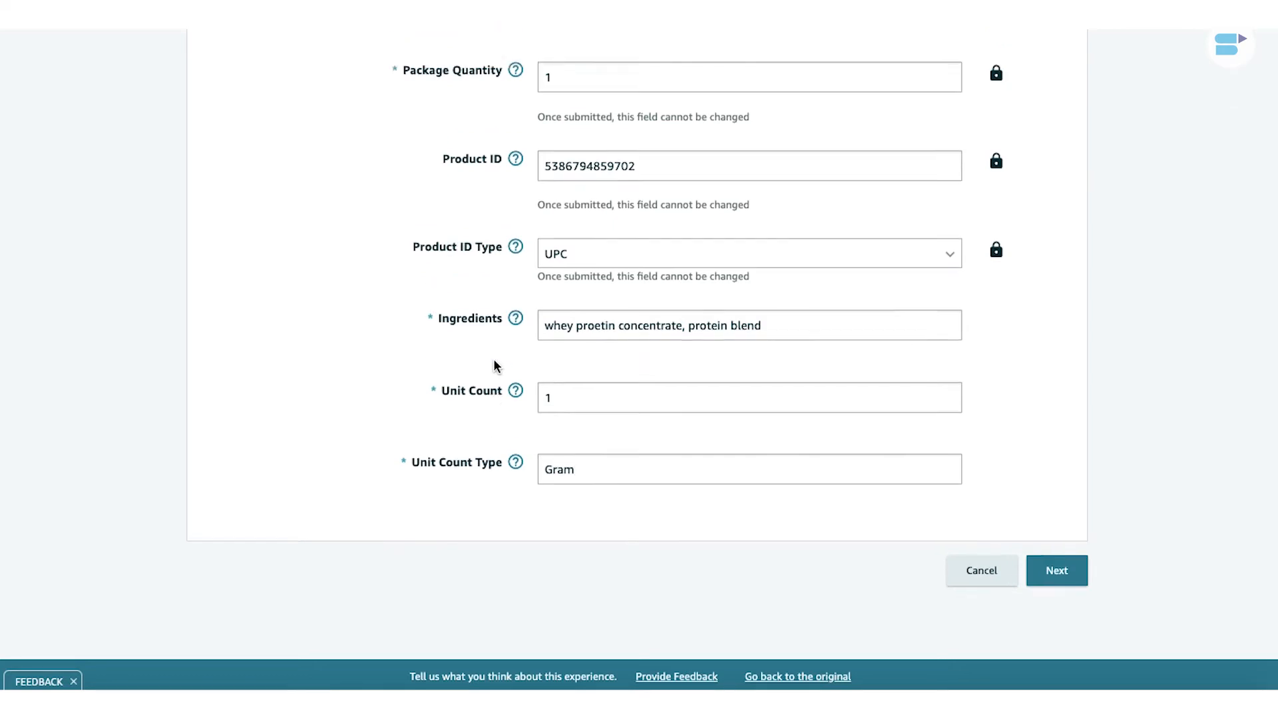
scroll(494, 365, "up", 10)
left_click(576, 60)
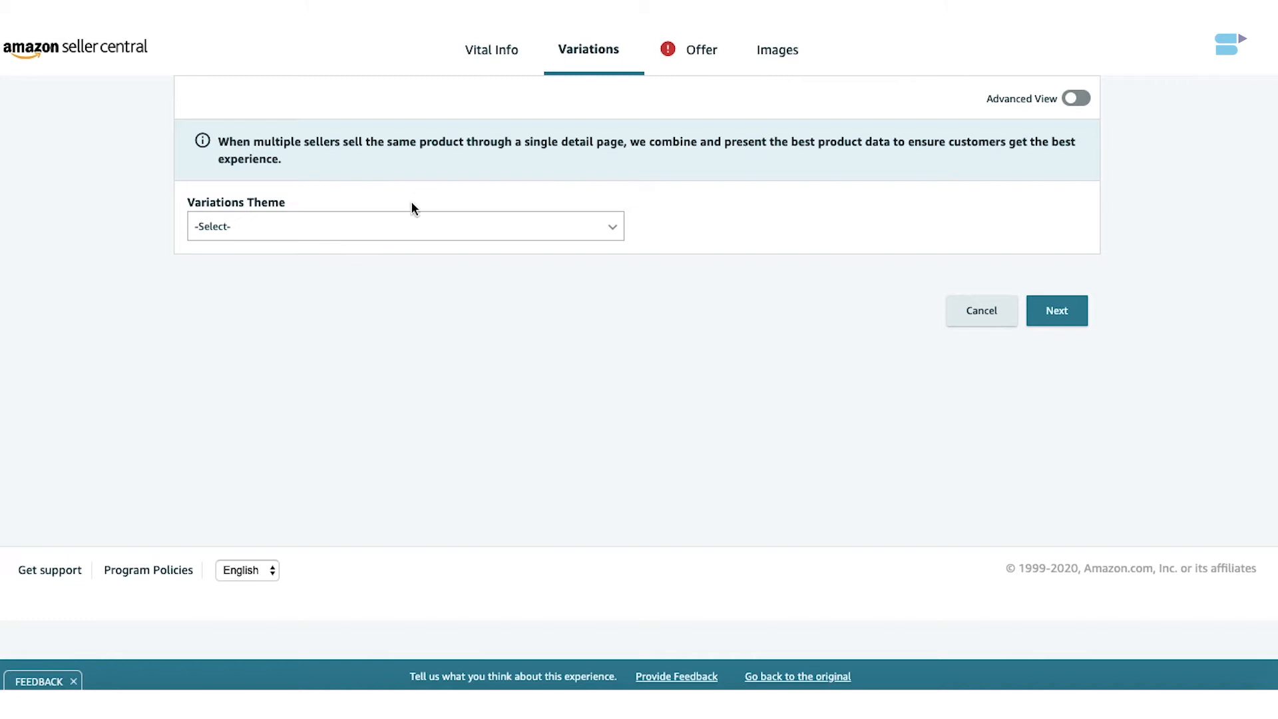
left_click(383, 231)
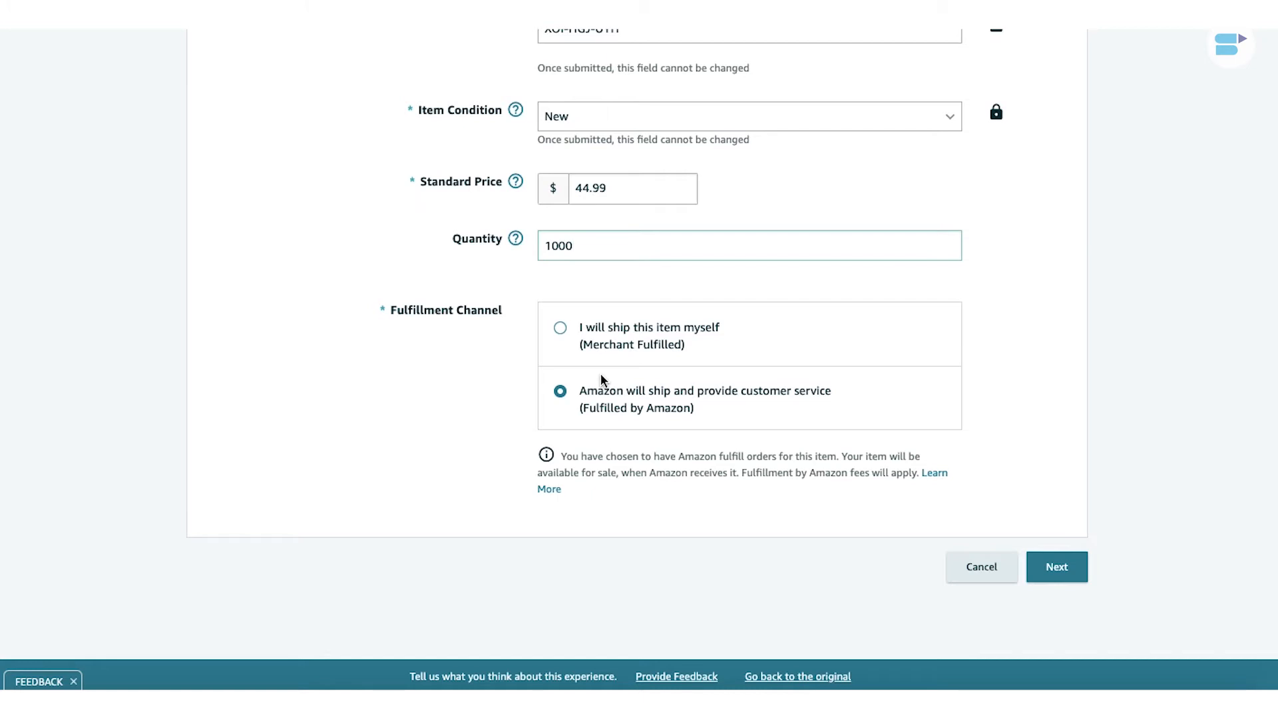
scroll(380, 337, "up", 5)
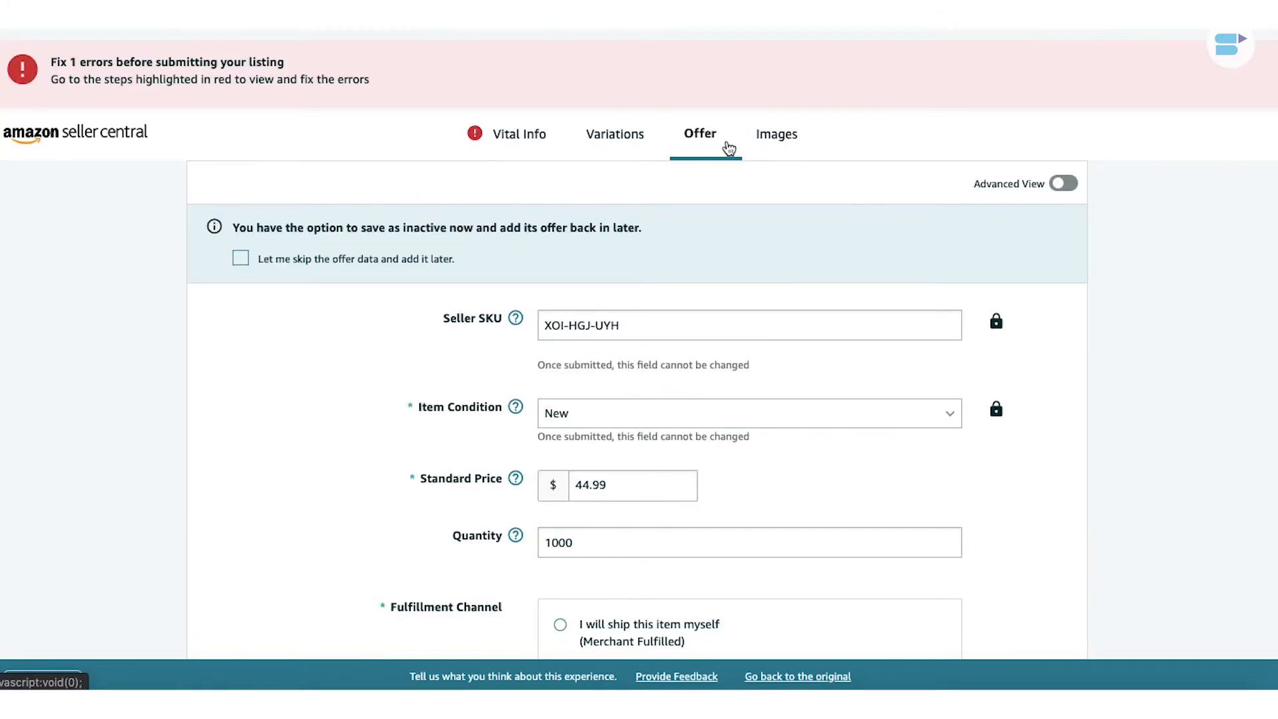
Open the listing's Images section and view the file chooser for an image slot, closing it without selecting a file
left_click(798, 153)
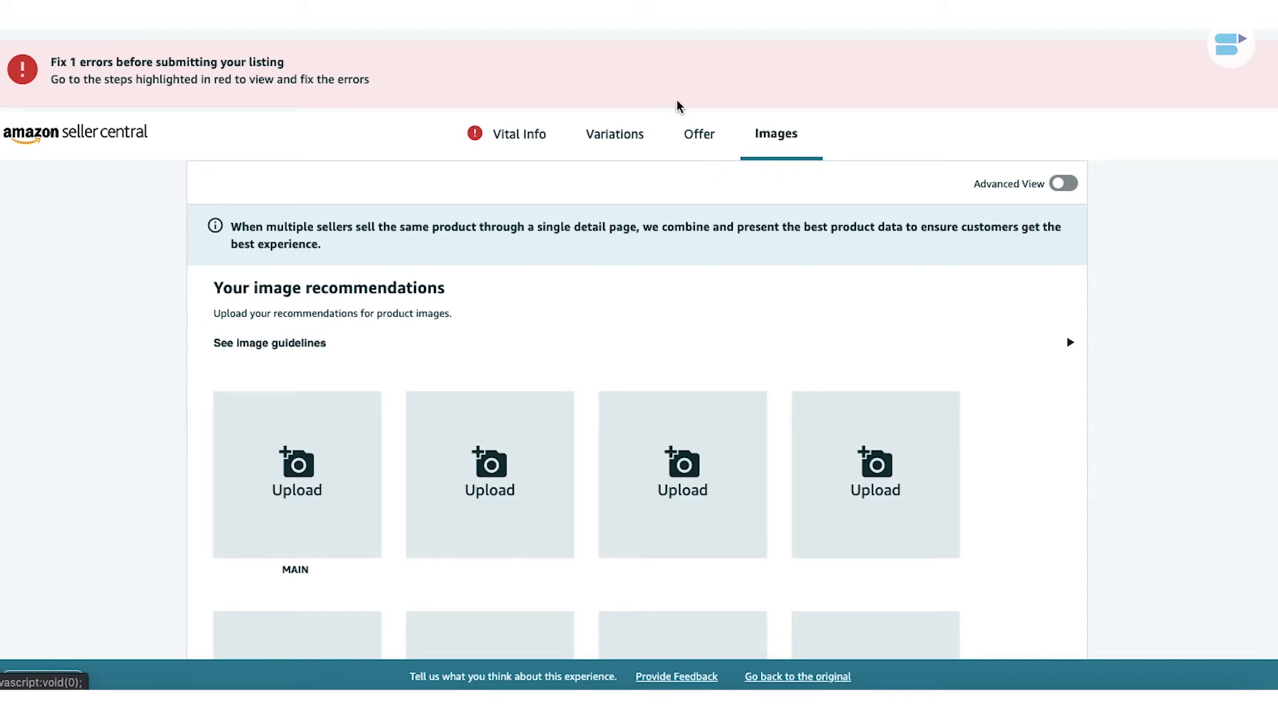
scroll(669, 146, "down", 2)
left_click(680, 367)
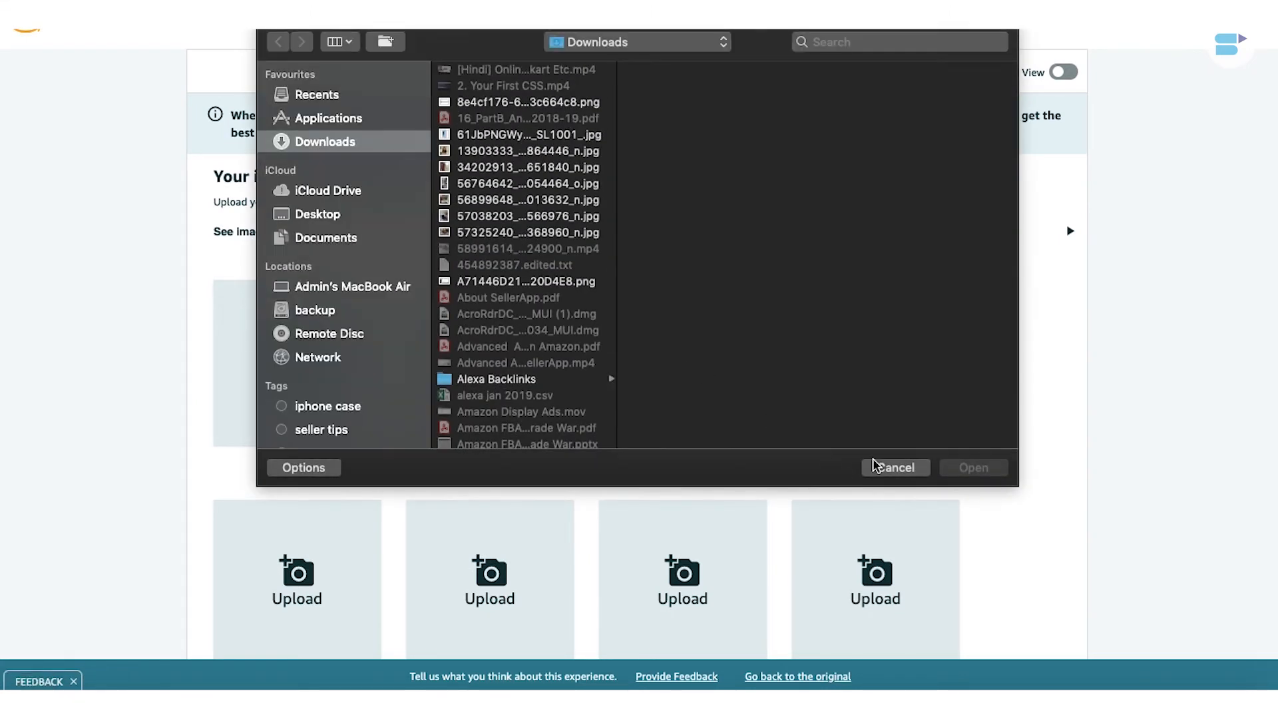
left_click(894, 469)
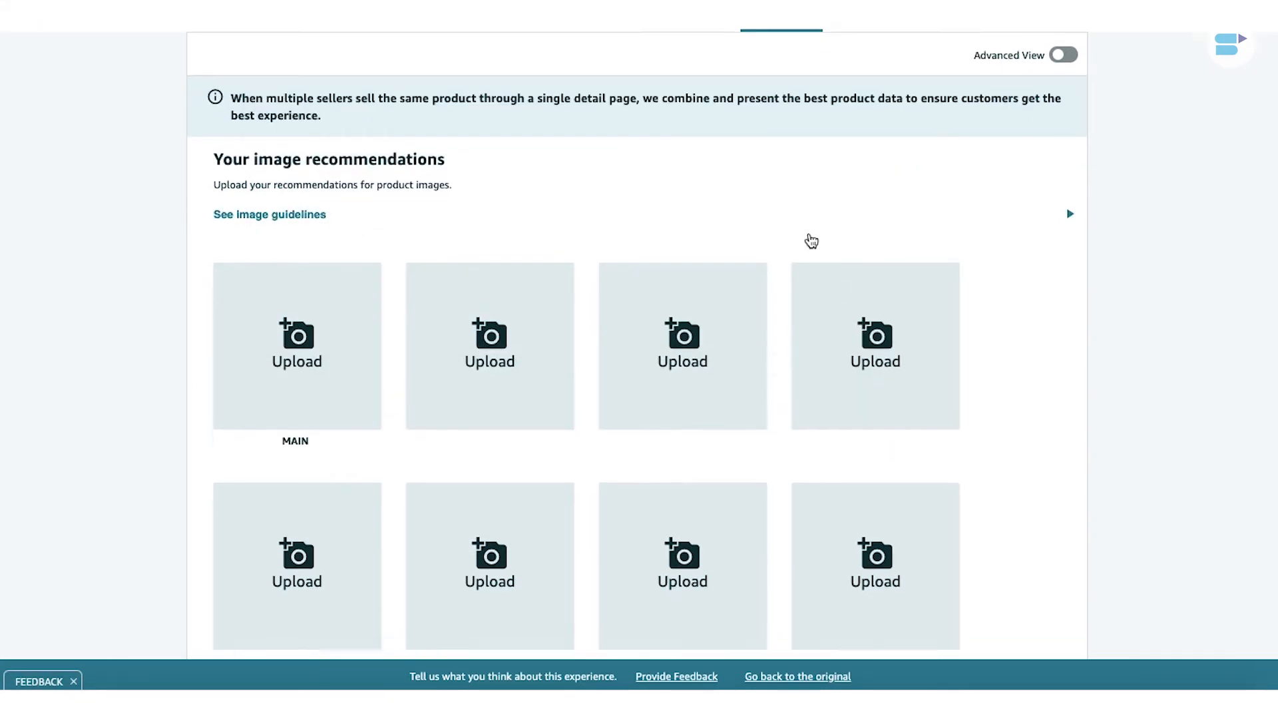
scroll(810, 240, "up", 2)
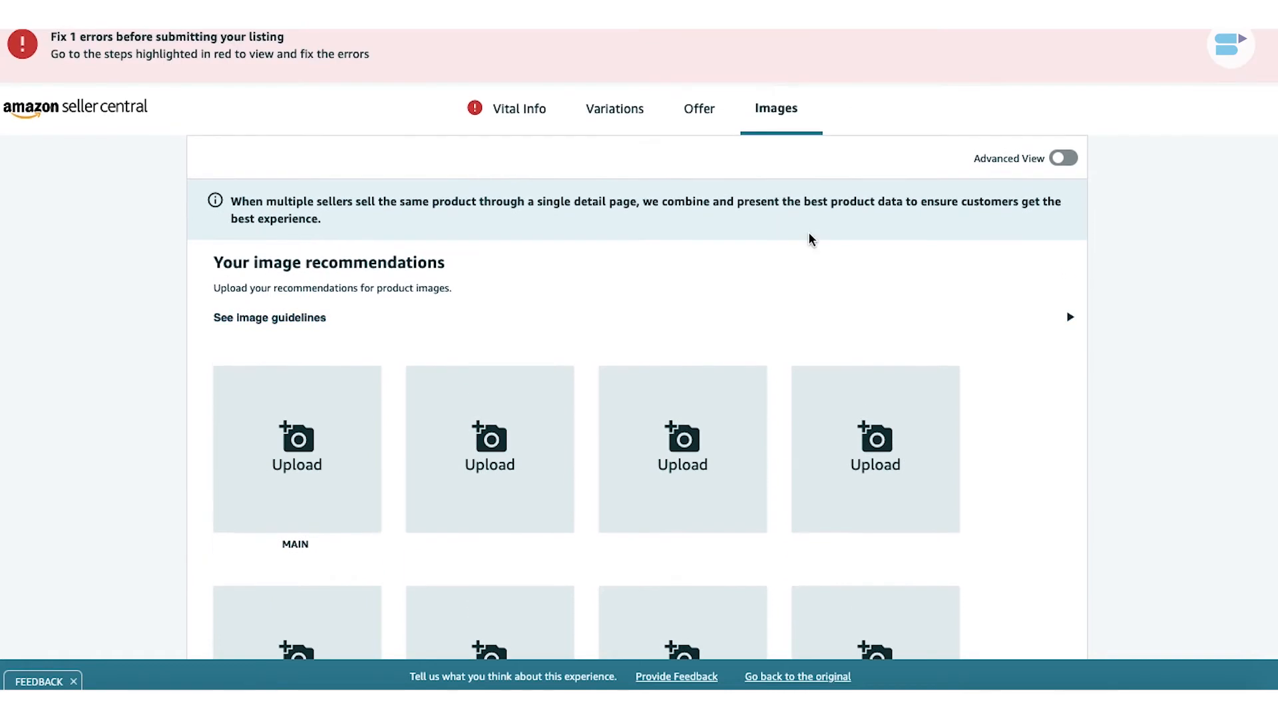
Turn on Advanced View and enter "Packaging may vary - New look, with the same trusted Quality!" as the Description section's first Key Product Feature
left_click(1065, 159)
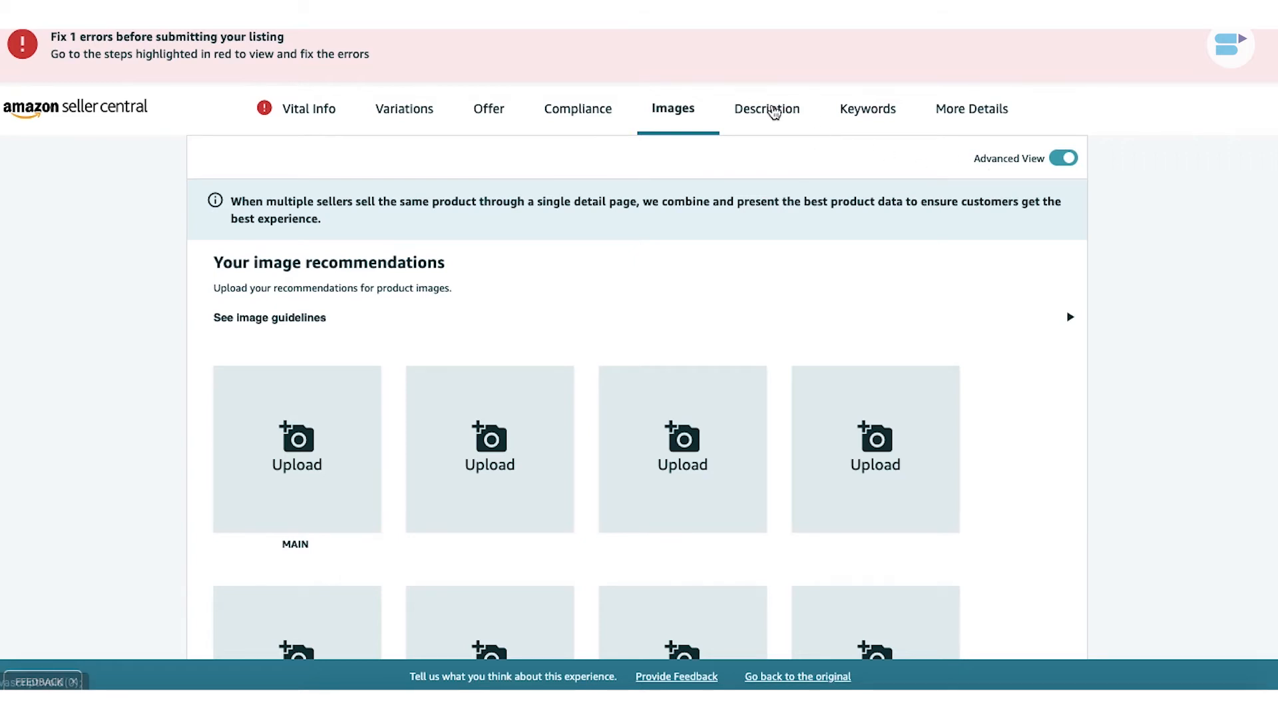
left_click(773, 109)
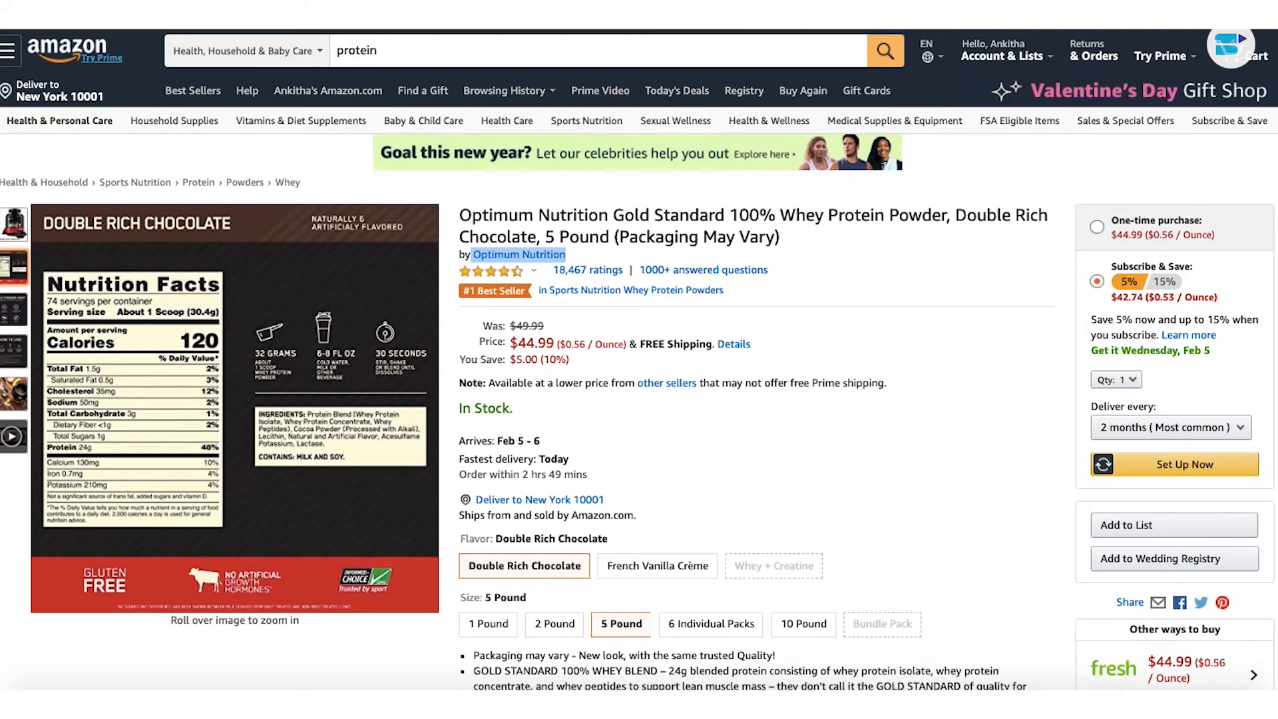
scroll(676, 419, "down", 5)
left_click_drag(473, 365, 799, 365)
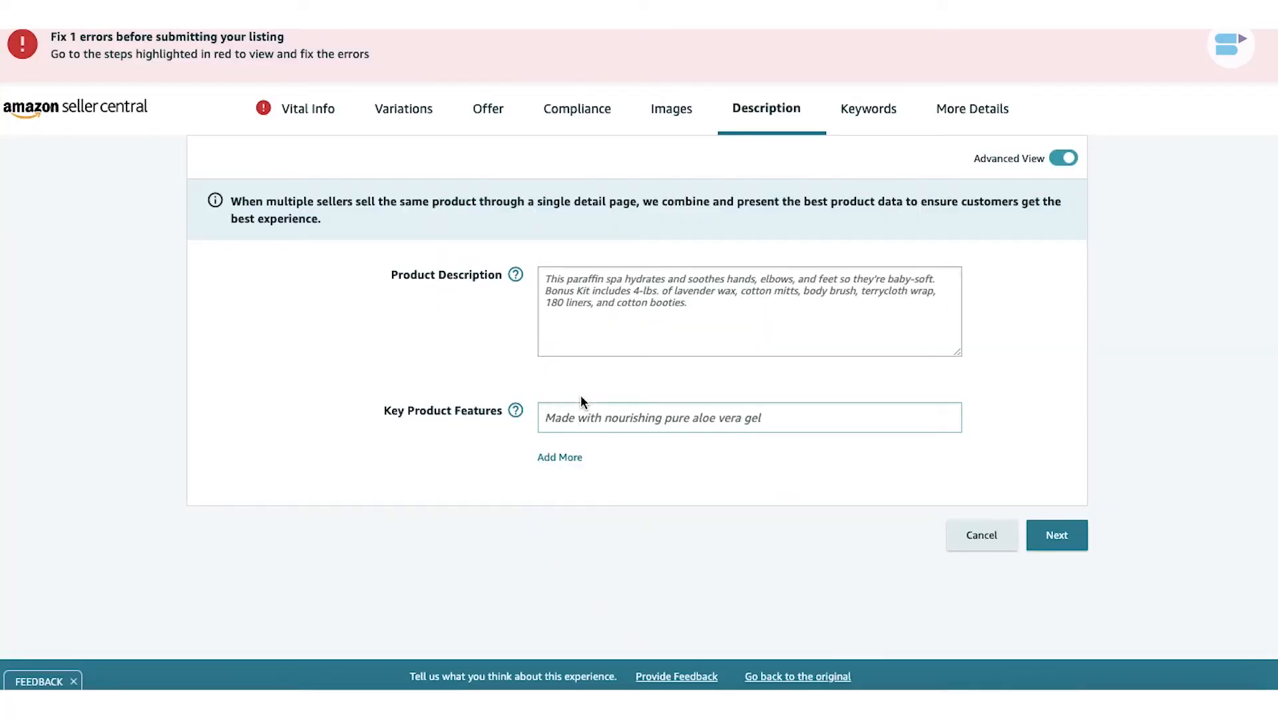
type("Packaging may vary - New look, with the same trusted Quality!")
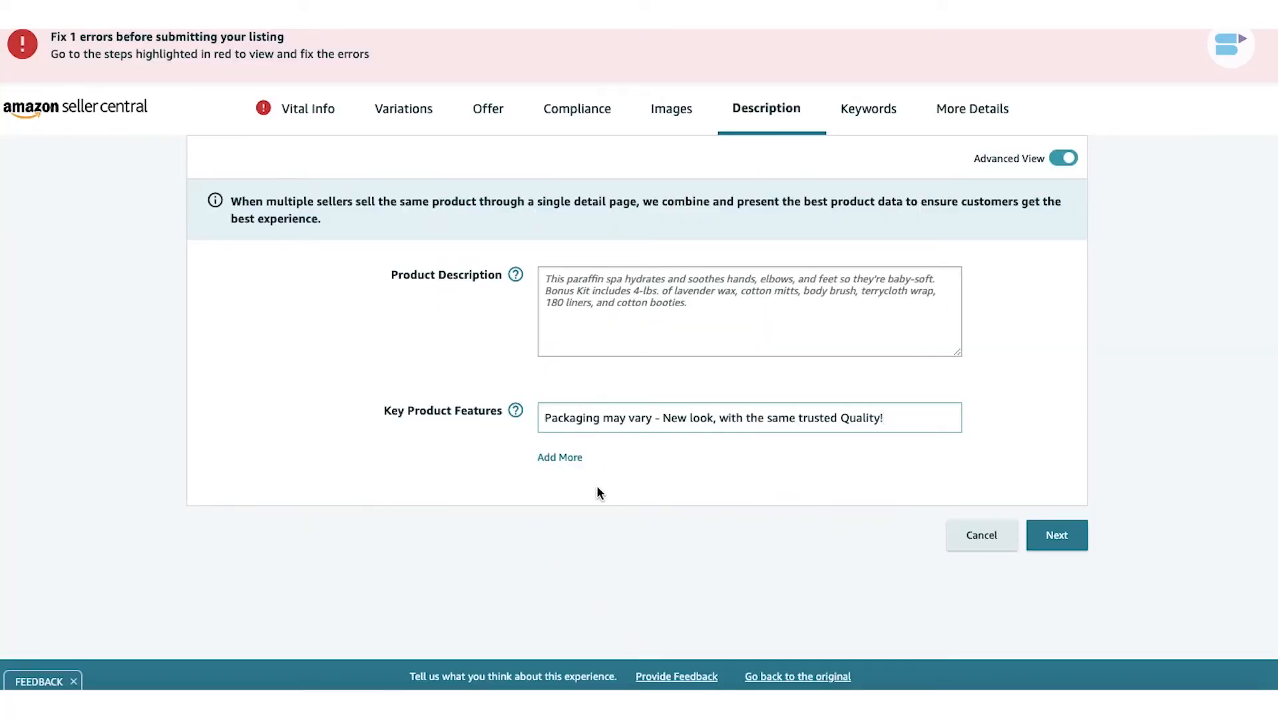
Add two Key Product Features: the reference's "GOLD STANDARD 100% WHEY BLEND" bullet and "4 SIZES TO CHOOSE FROM – 1, 2, 5, and 10-pound options available"
left_click(551, 459)
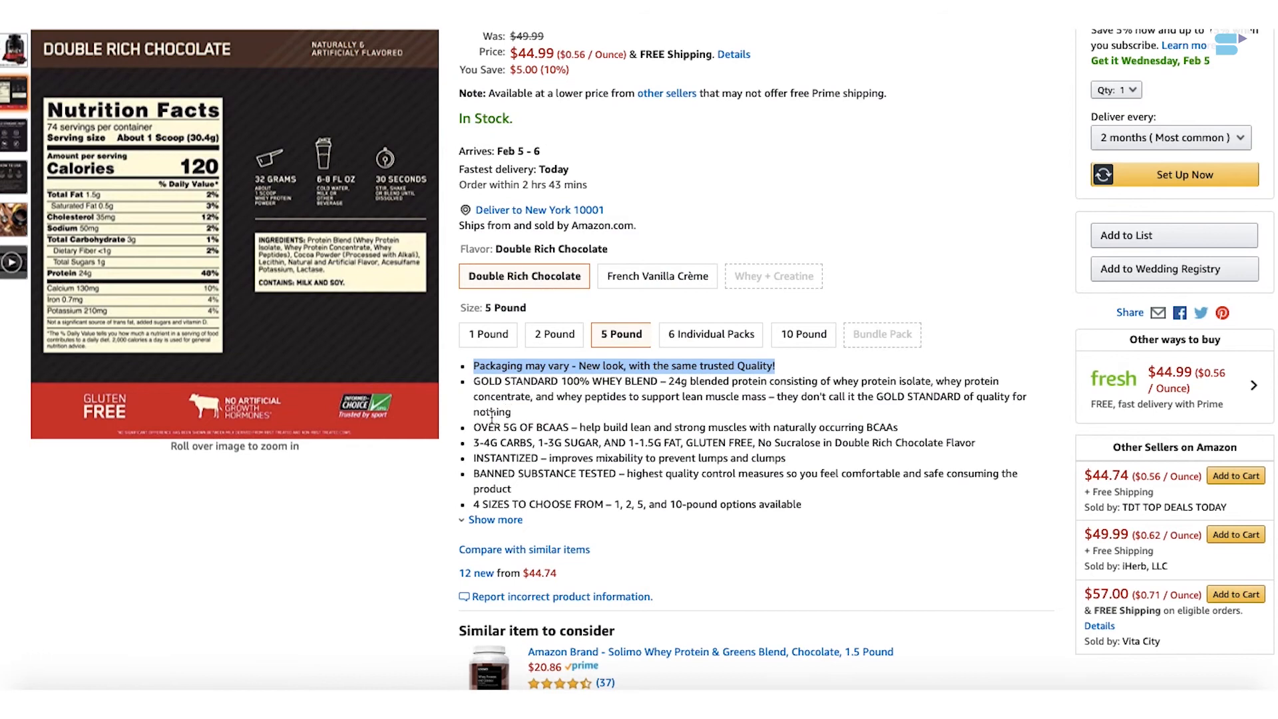
left_click_drag(473, 381, 517, 414)
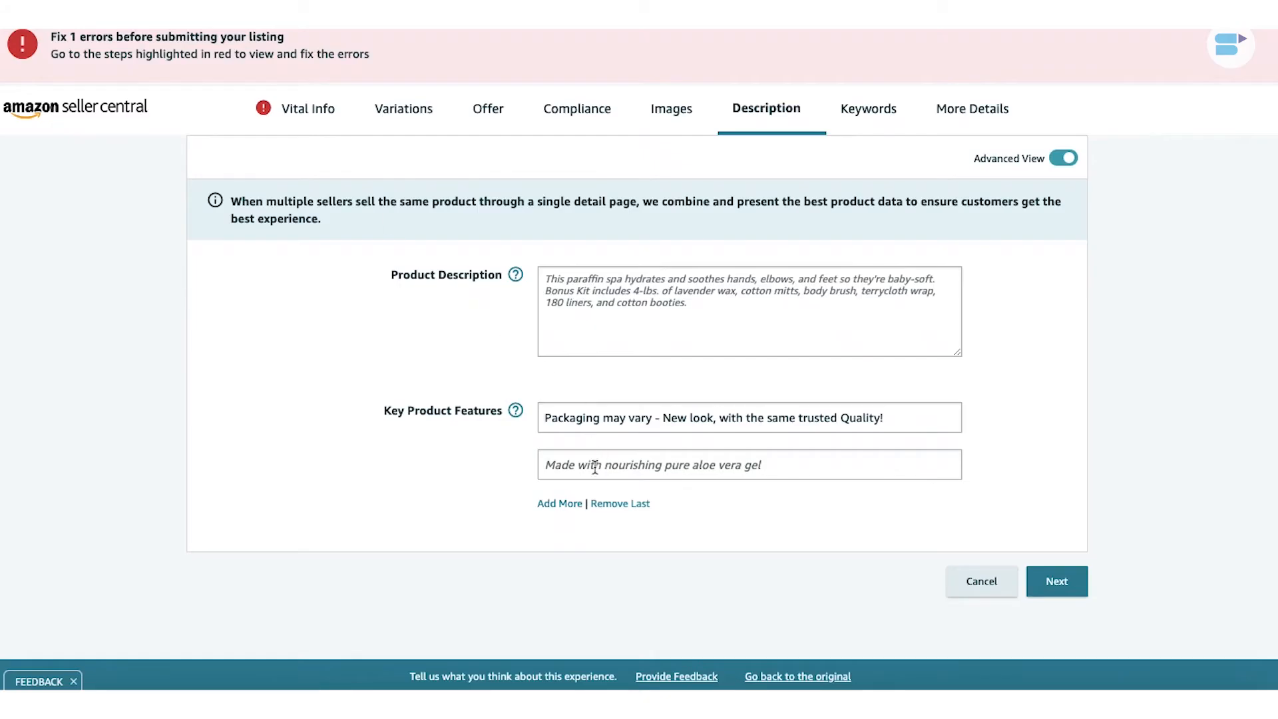
left_click(595, 467)
key("ctrl+v")
left_click(568, 510)
type("4 SIZES TO CHOOSE FROM – 1, 2, 5, and 10-pound options available")
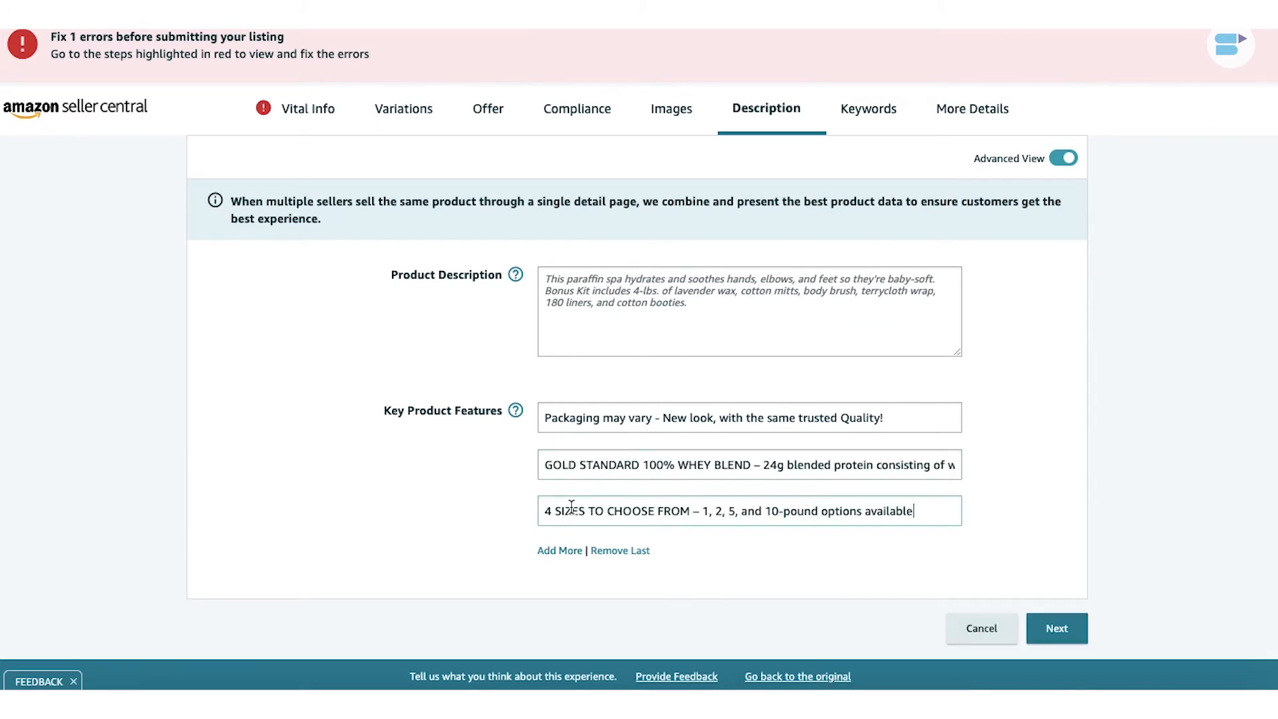
Copy the peanut butter cups ingredients list, through the servings line, from the reference product's manufacturer section into the Product Description
scroll(699, 218, "down", 1)
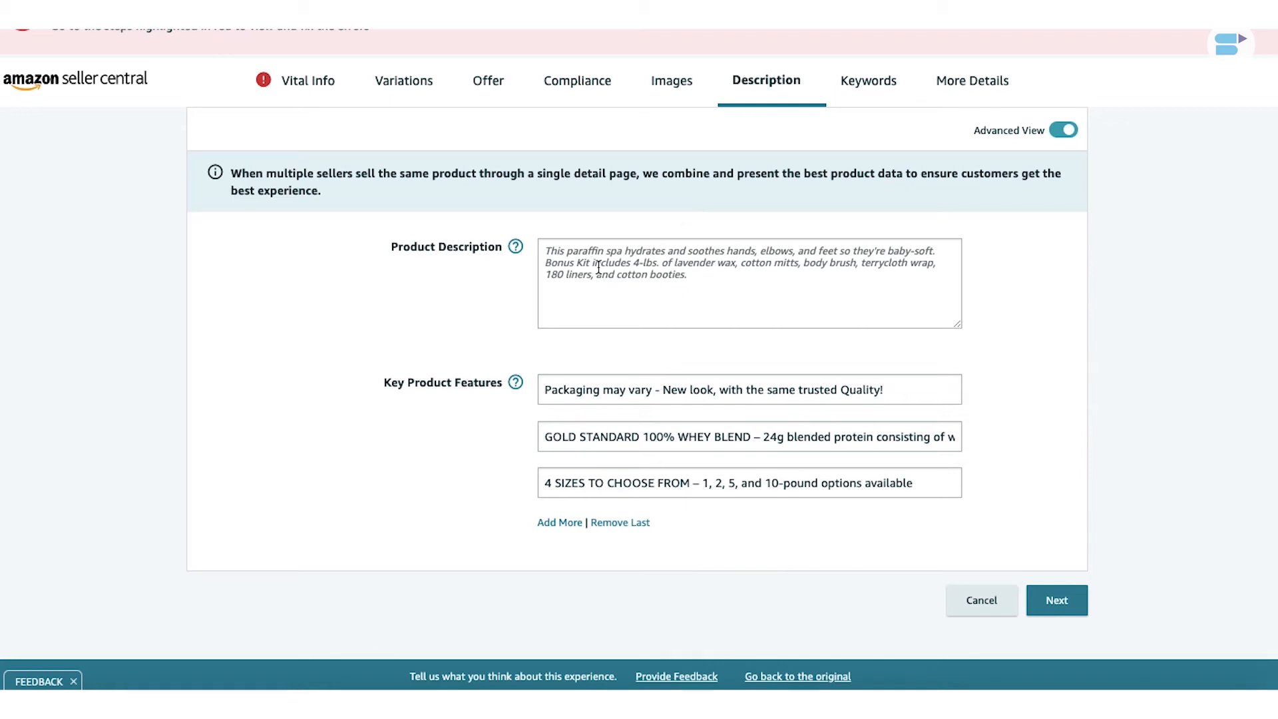
left_click(552, 251)
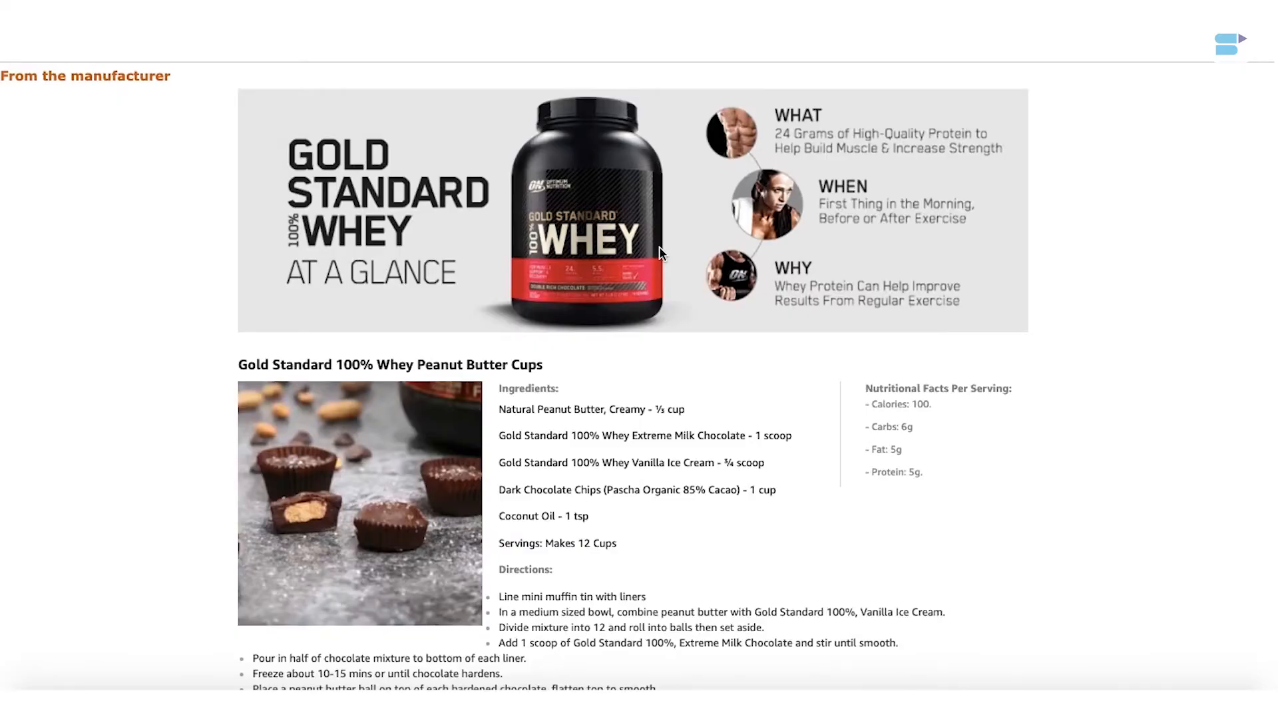
scroll(828, 657, "down", 3)
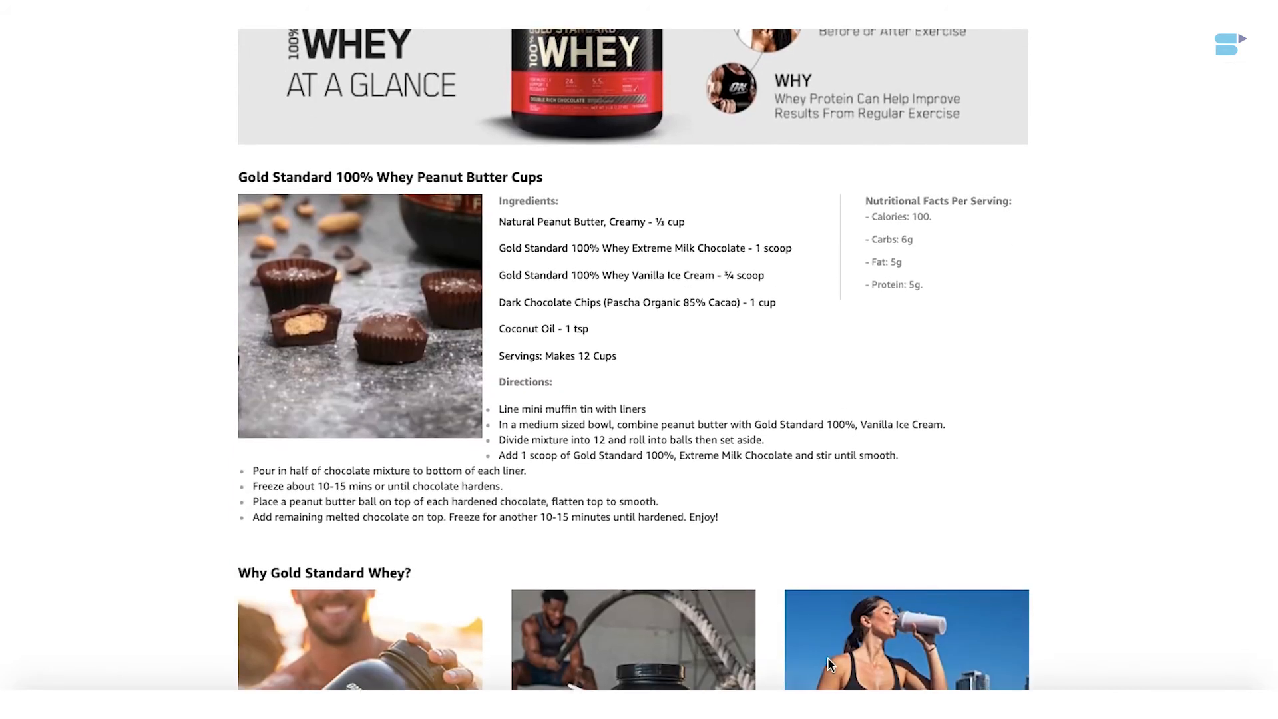
scroll(828, 657, "down", 4)
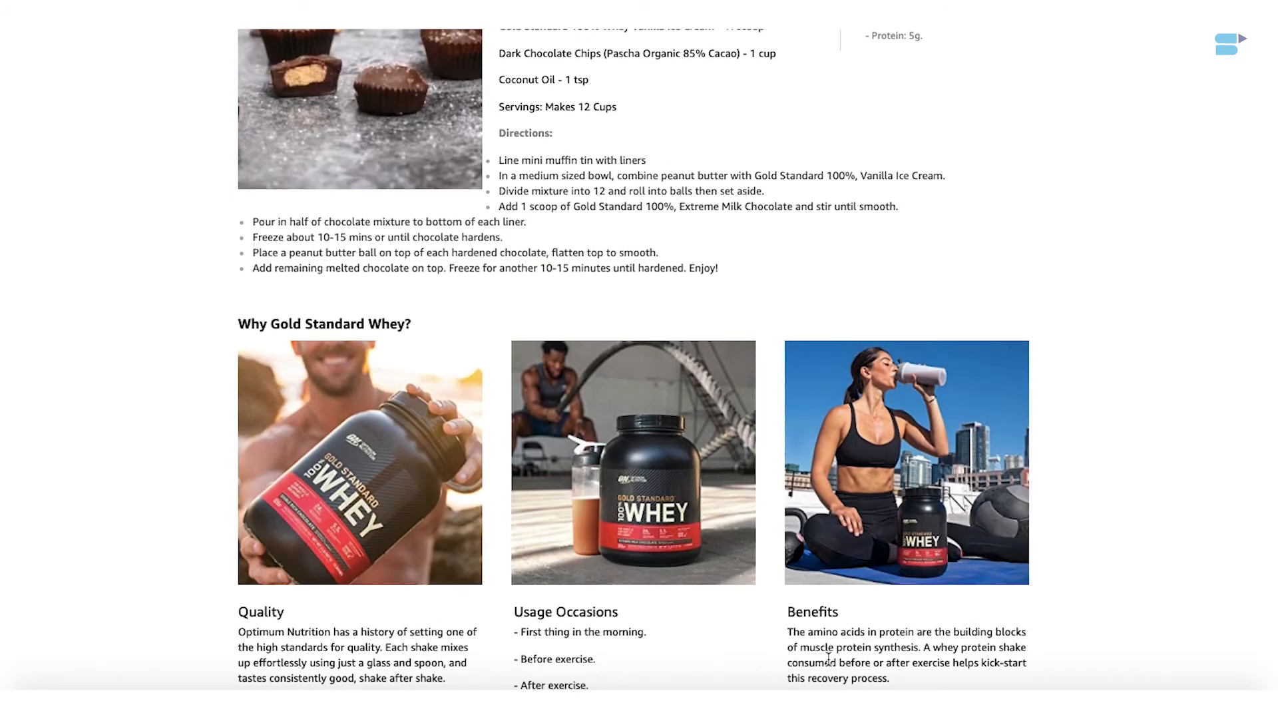
scroll(828, 657, "down", 5)
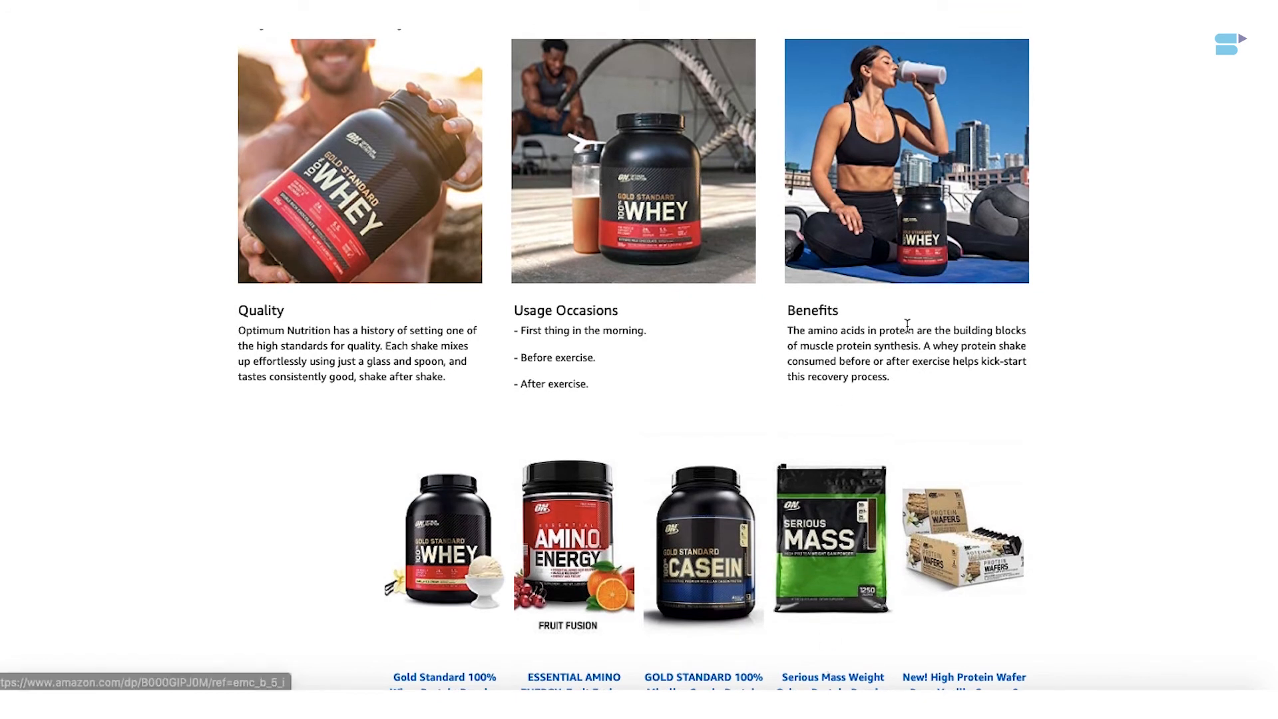
scroll(906, 326, "up", 15)
scroll(907, 325, "down", 2)
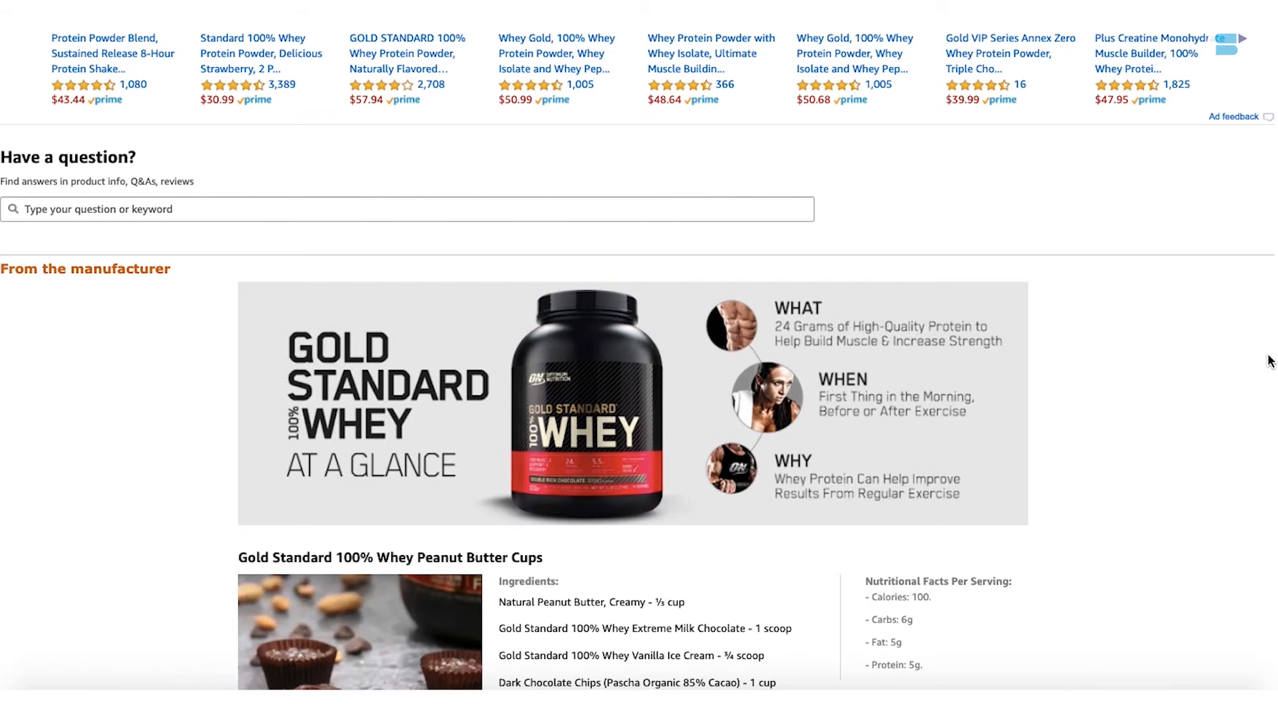
scroll(1224, 359, "down", 3)
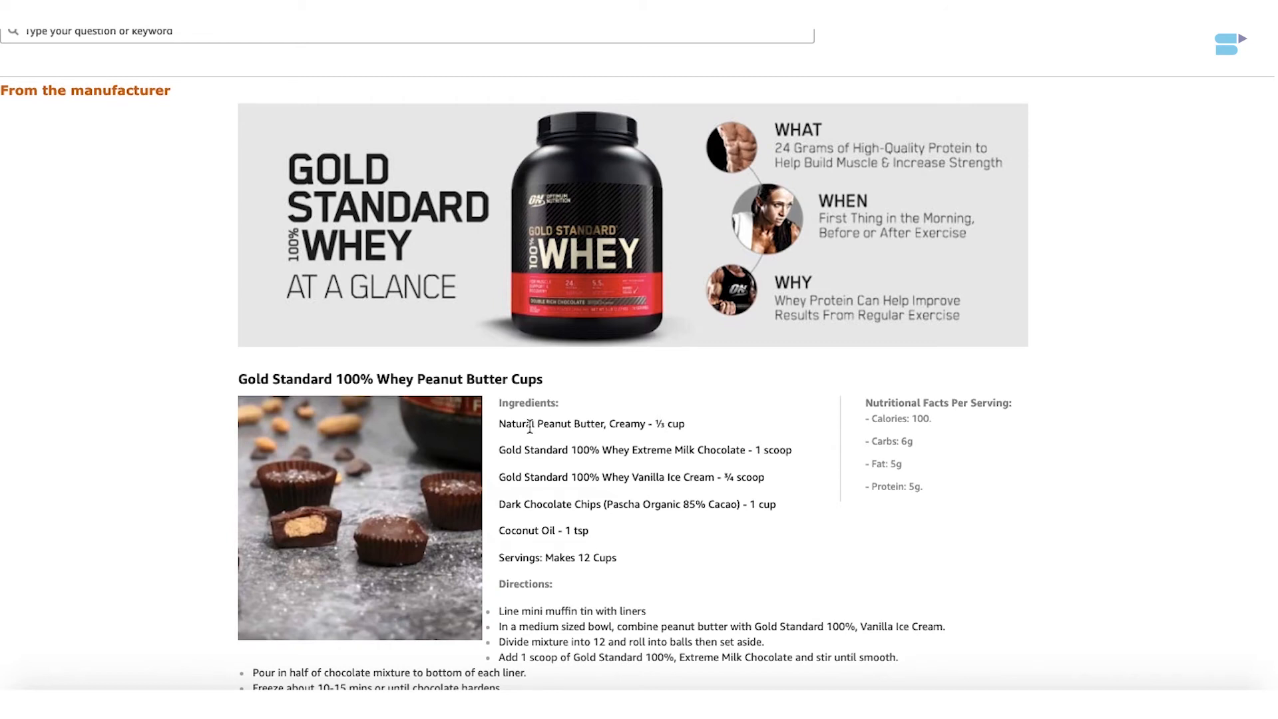
left_click_drag(499, 403, 667, 559)
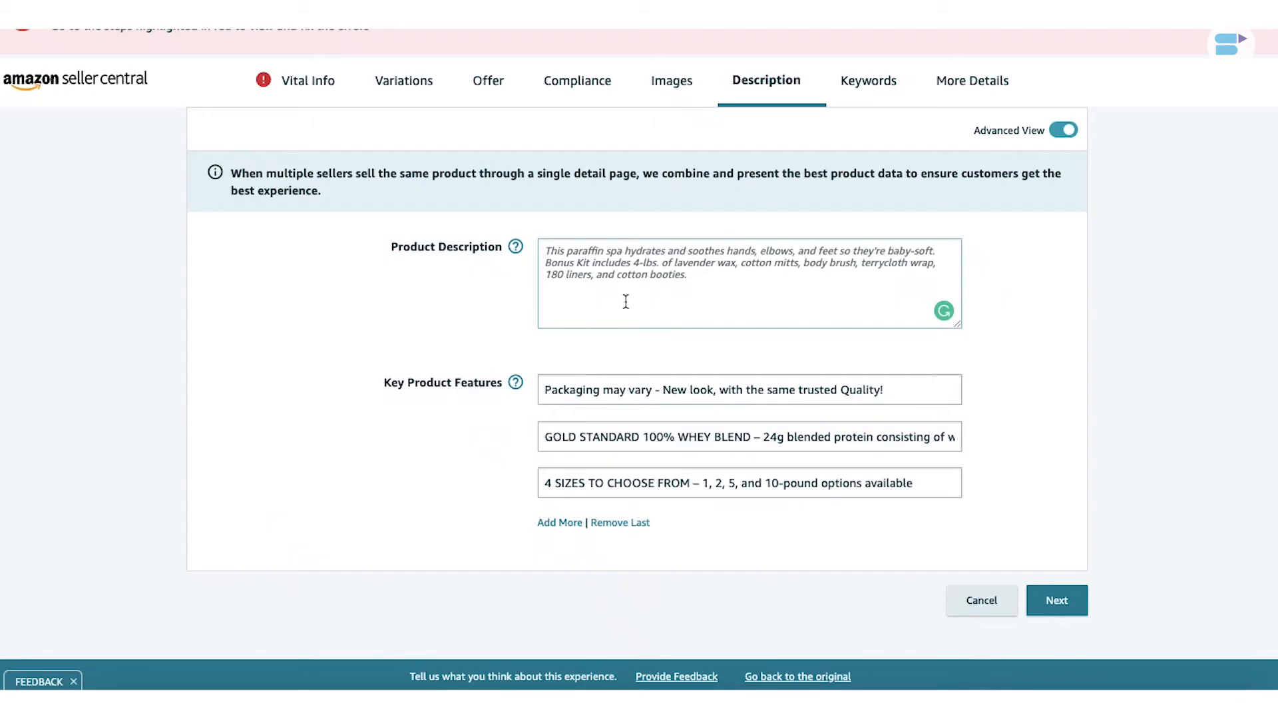
left_click(599, 266)
key("ctrl+v")
Enter "plant based before after exercise strength building" as the Search Terms in the listing's Keywords section
scroll(208, 258, "up", 2)
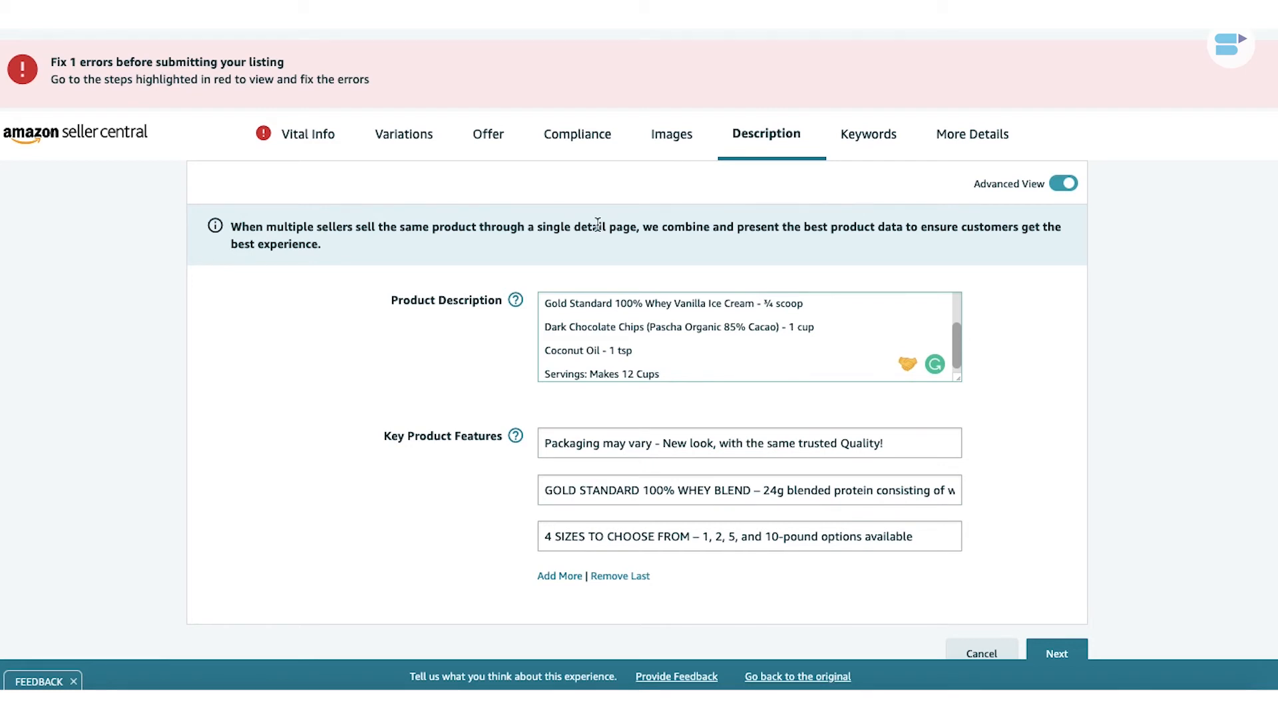
left_click(868, 139)
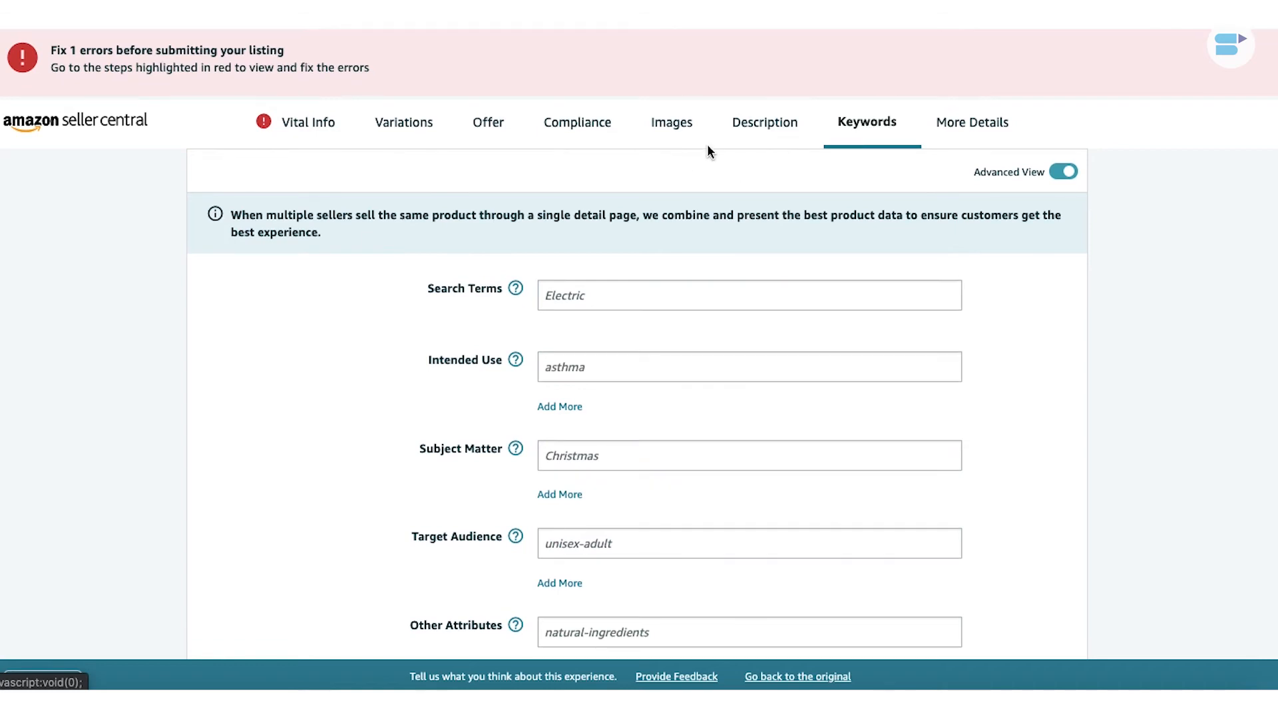
left_click(765, 130)
left_click(884, 130)
left_click(574, 282)
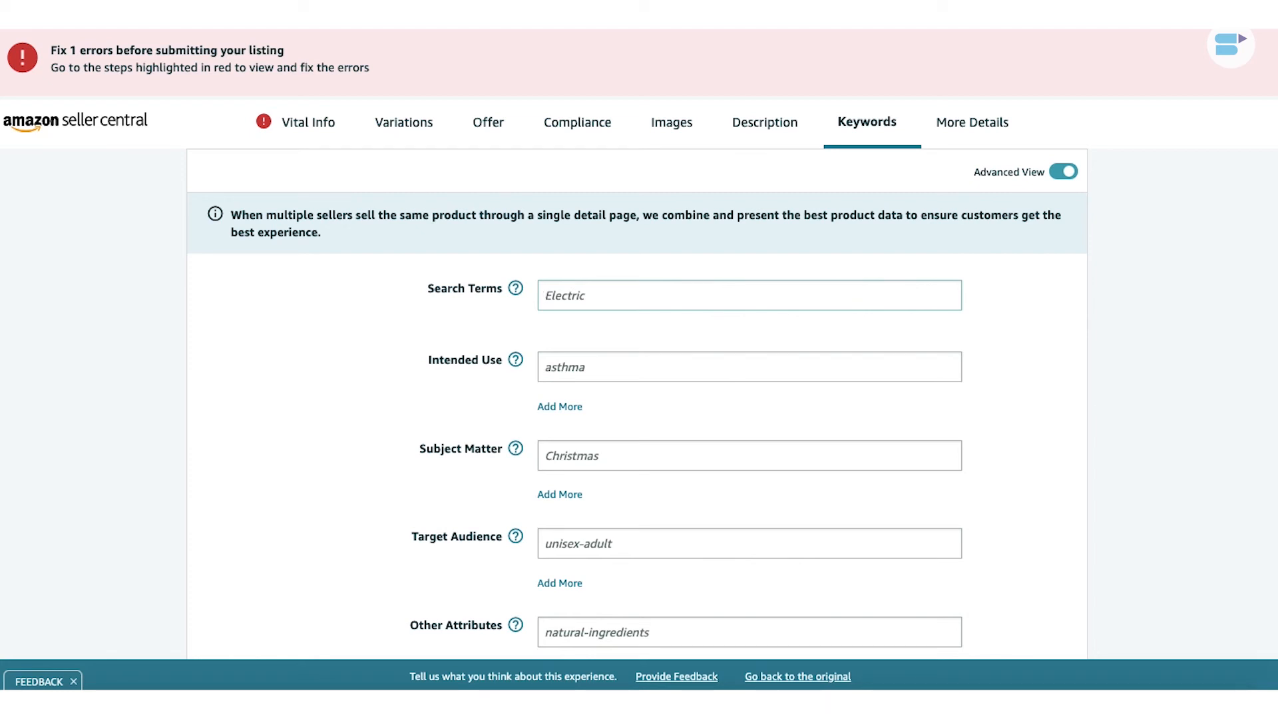
type("plant based before after exercise strength building")
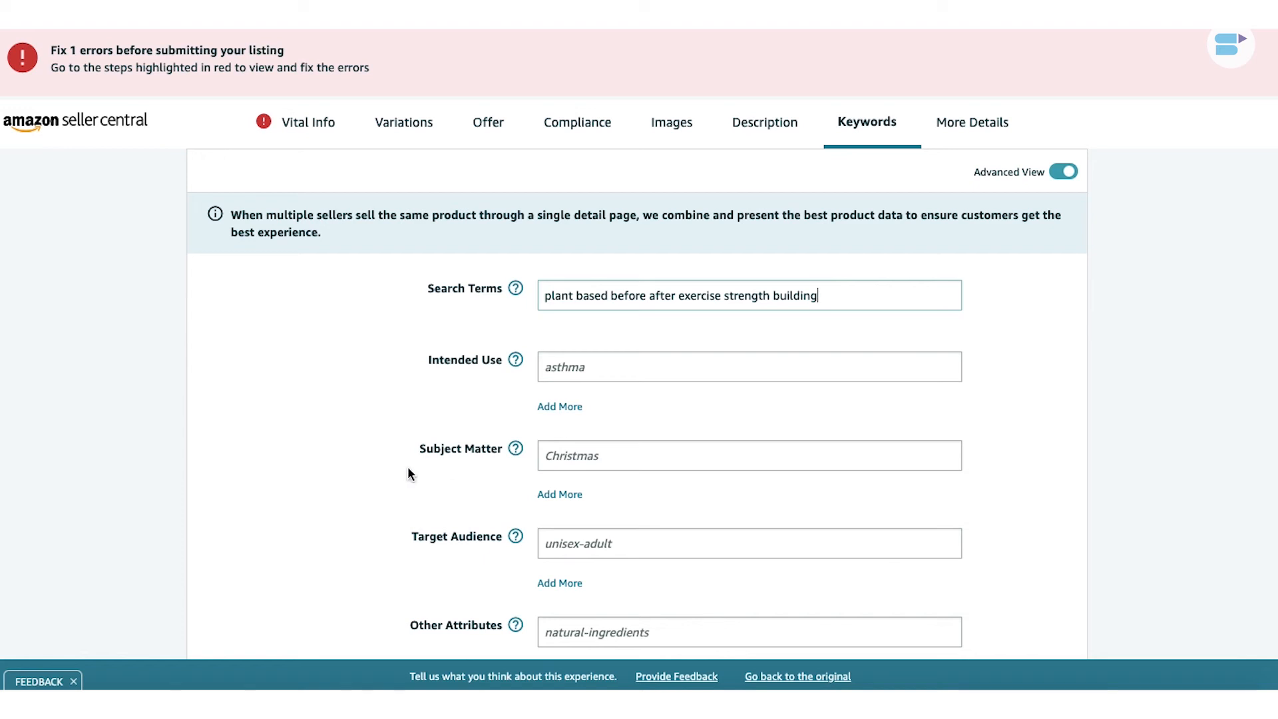
Set the Intended Use to the suggested value Indoor Outdoor
left_click(593, 375)
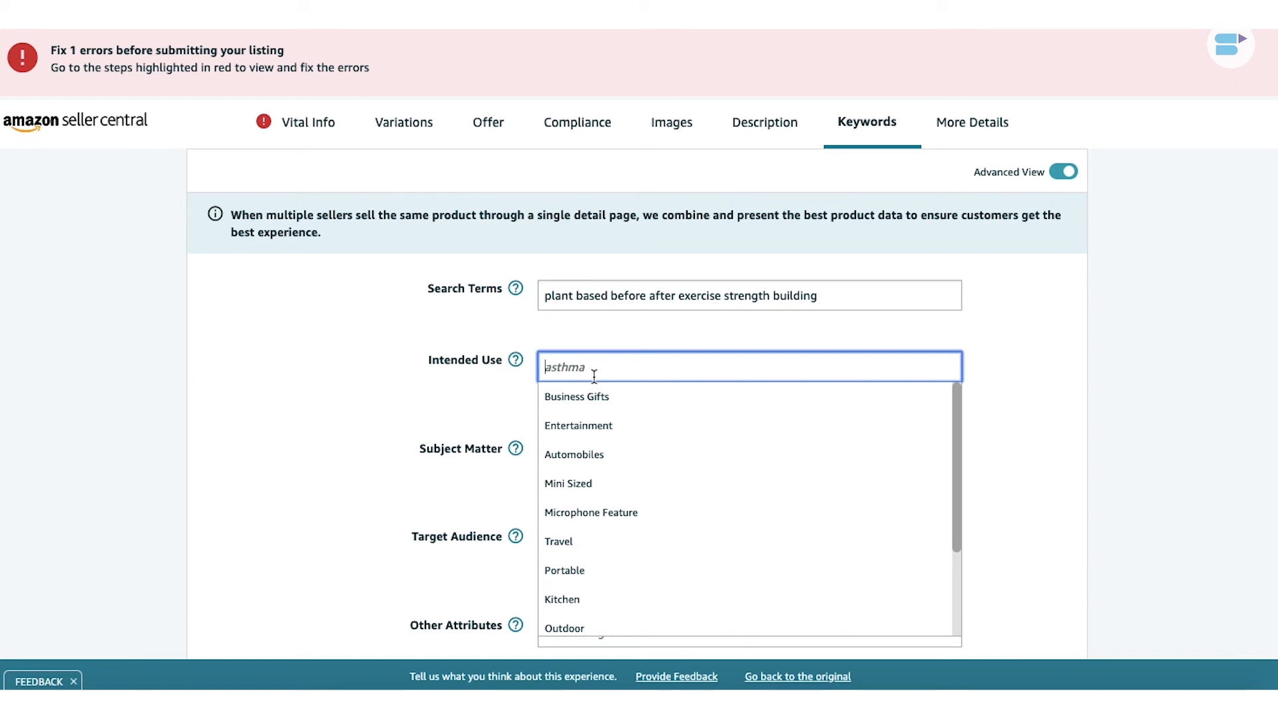
scroll(599, 451, "down", 5)
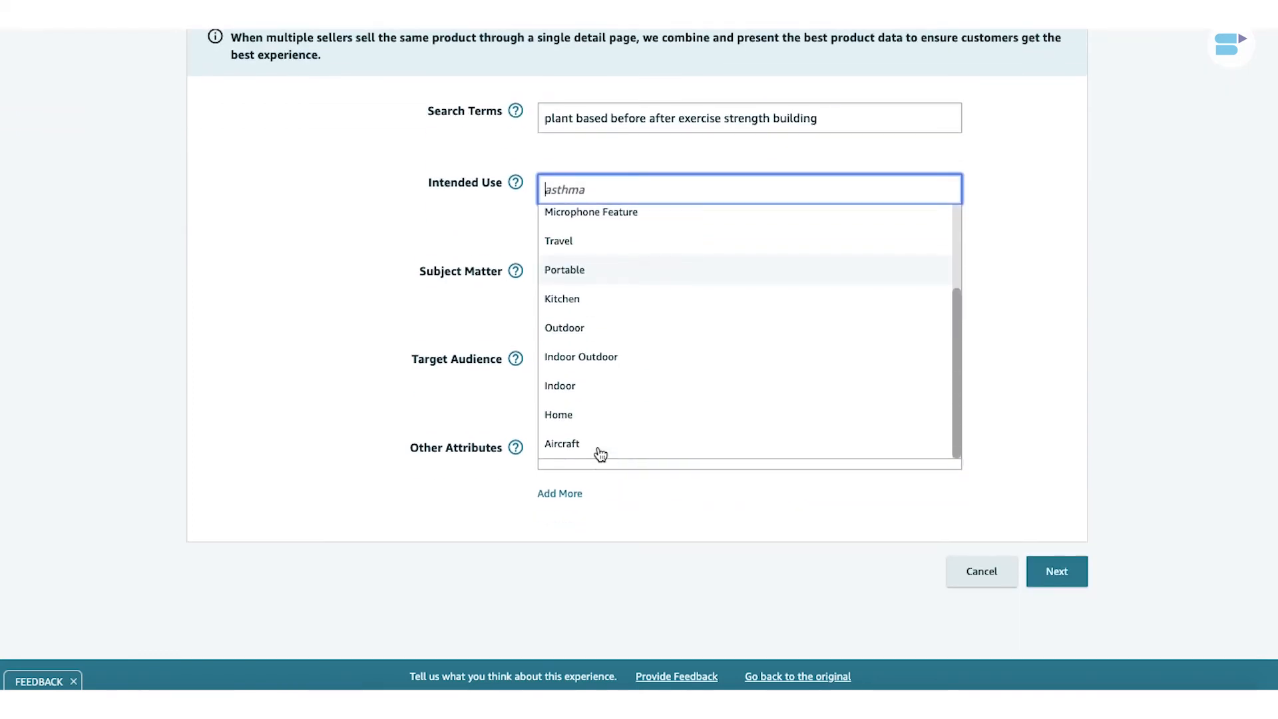
scroll(607, 309, "down", 2)
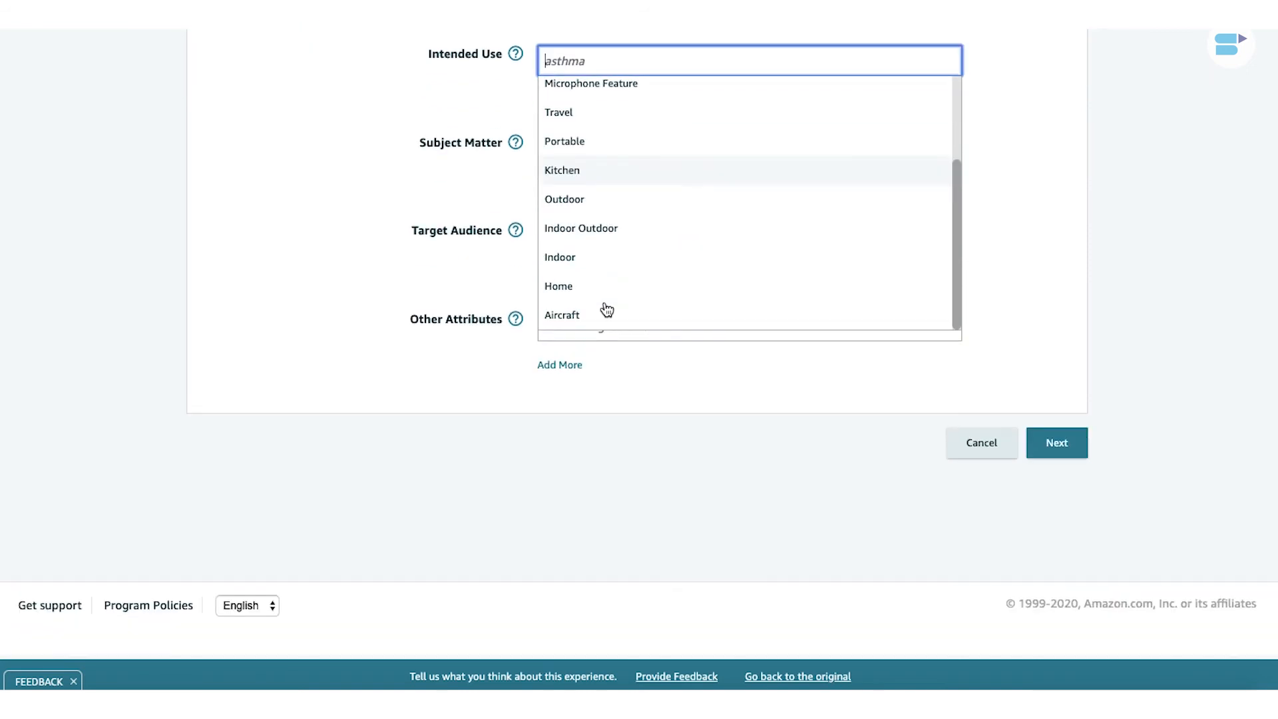
scroll(603, 244, "up", 1)
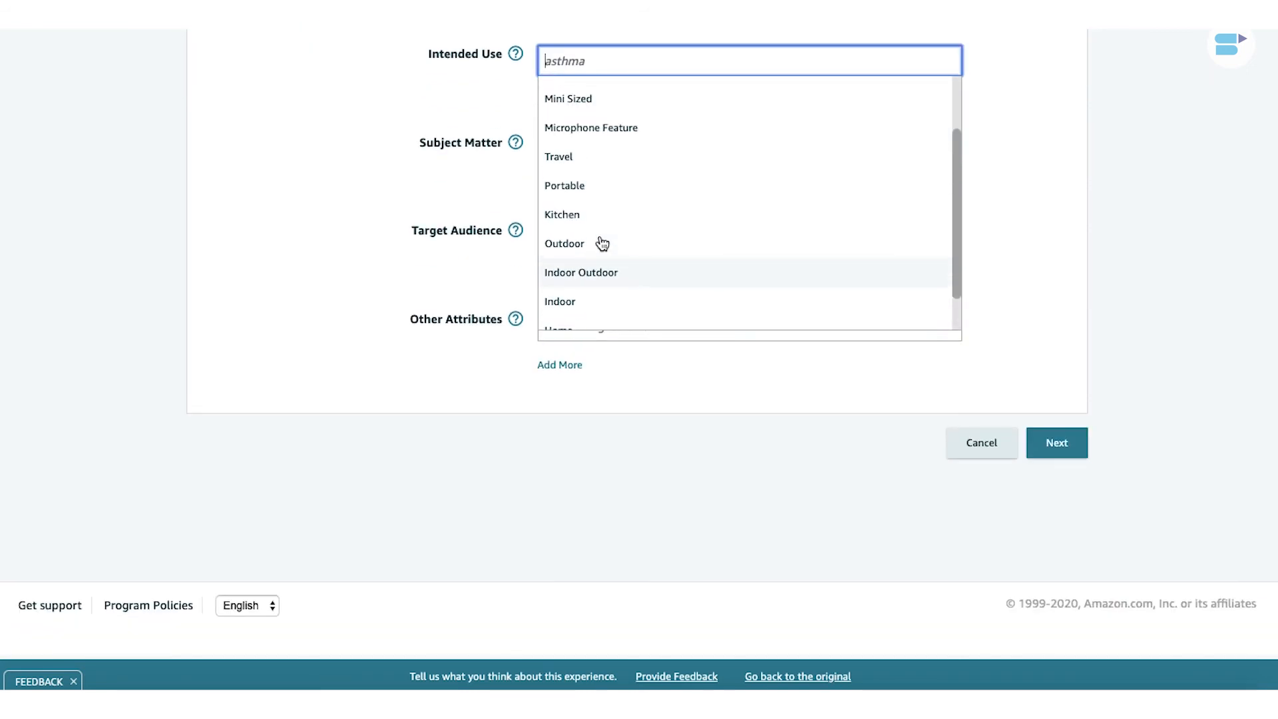
left_click(603, 243)
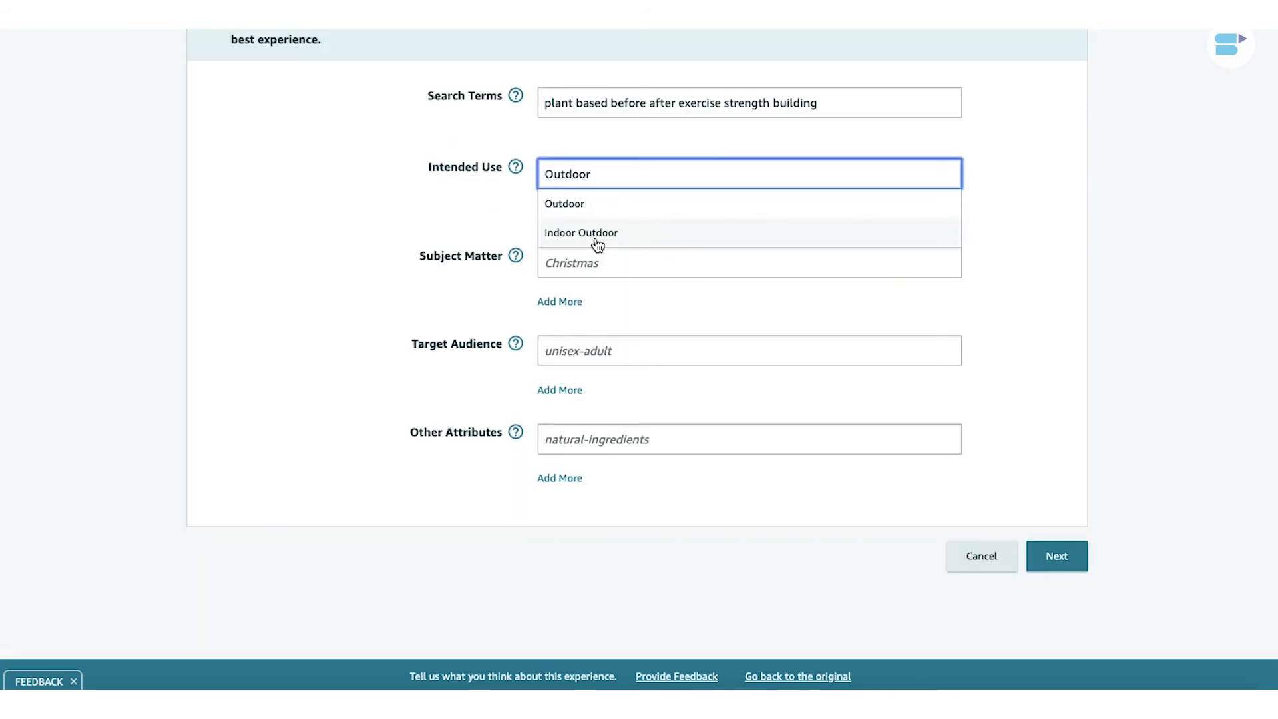
left_click(596, 236)
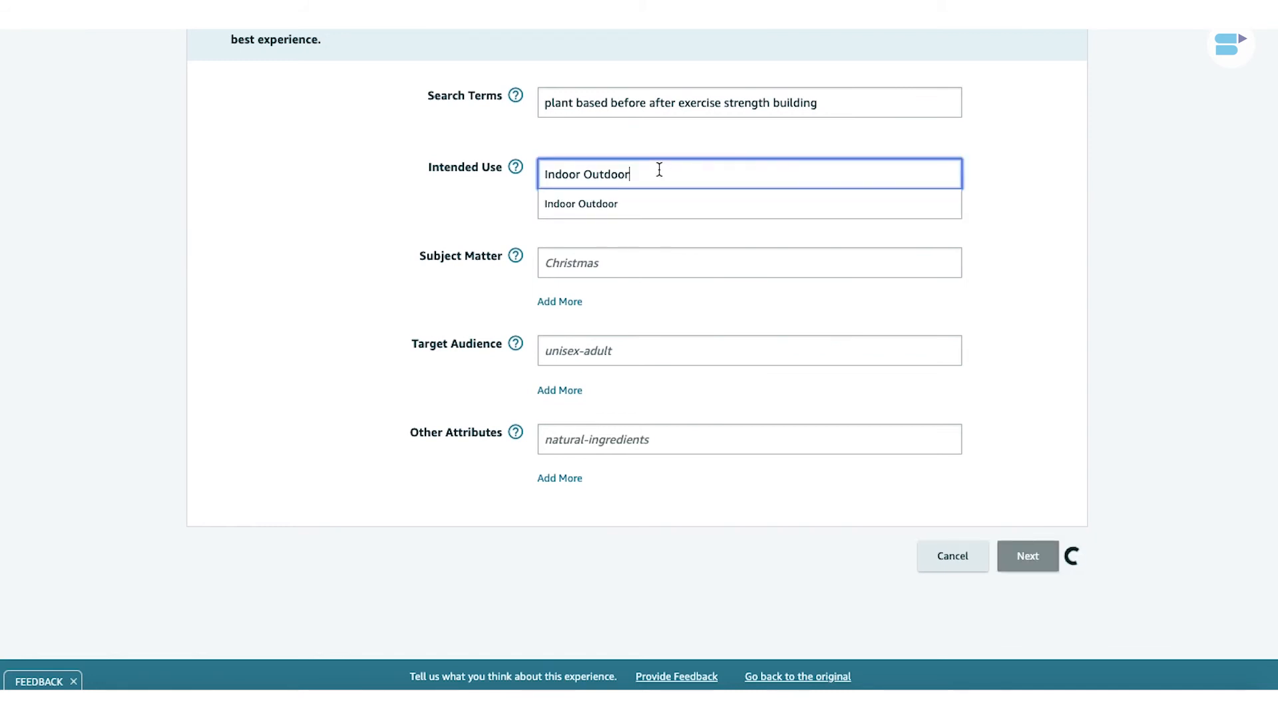
left_click(385, 226)
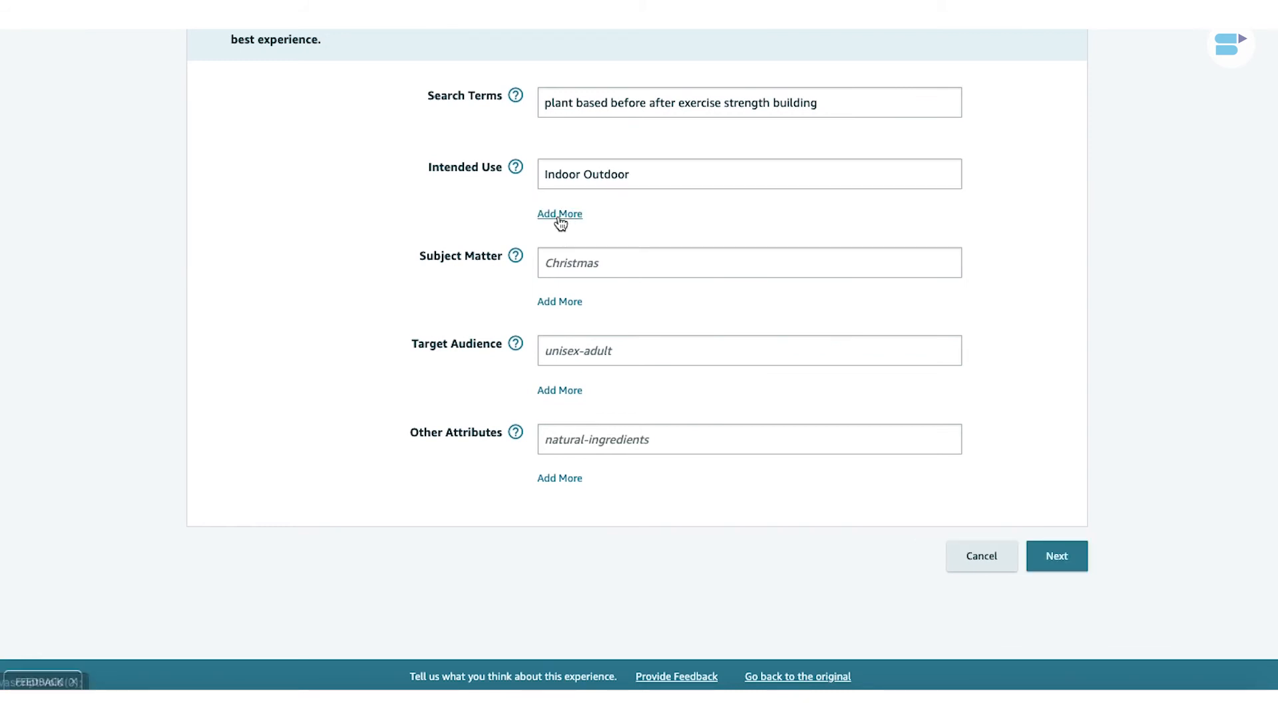
Add two more Intended Use entries, Gym and Workout, below the first one
left_click(560, 214)
left_click(370, 371)
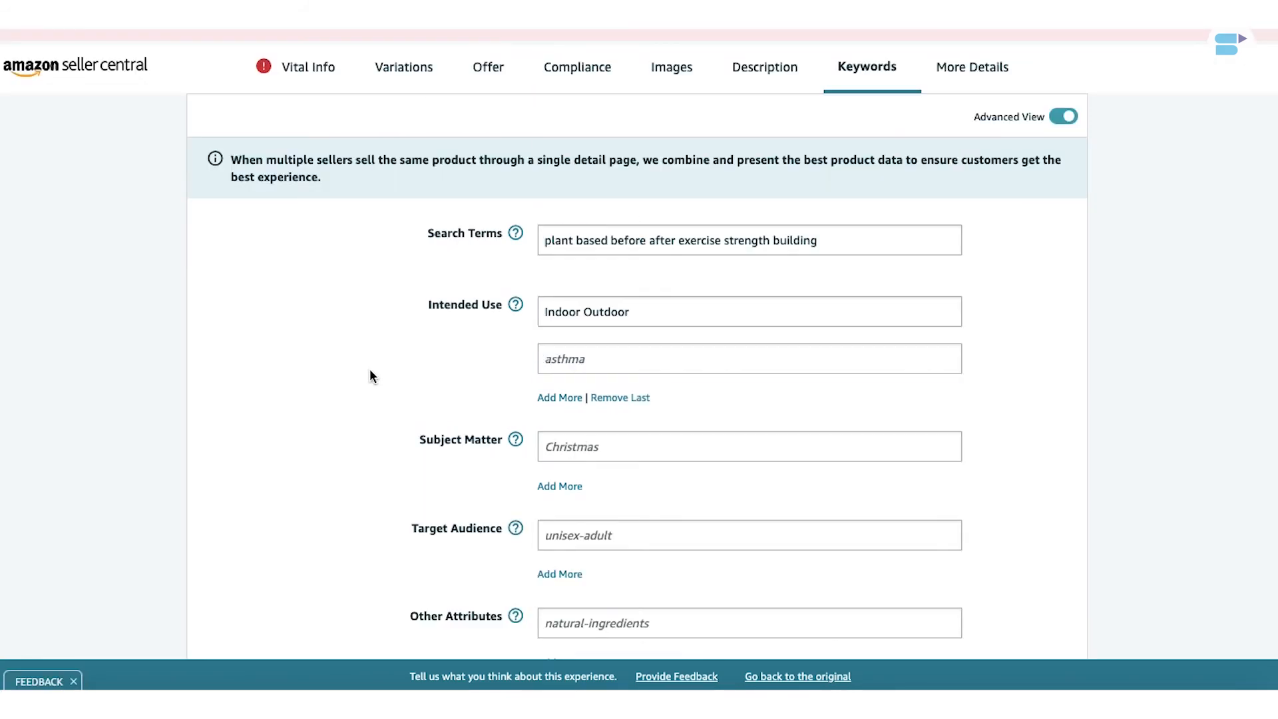
left_click(583, 354)
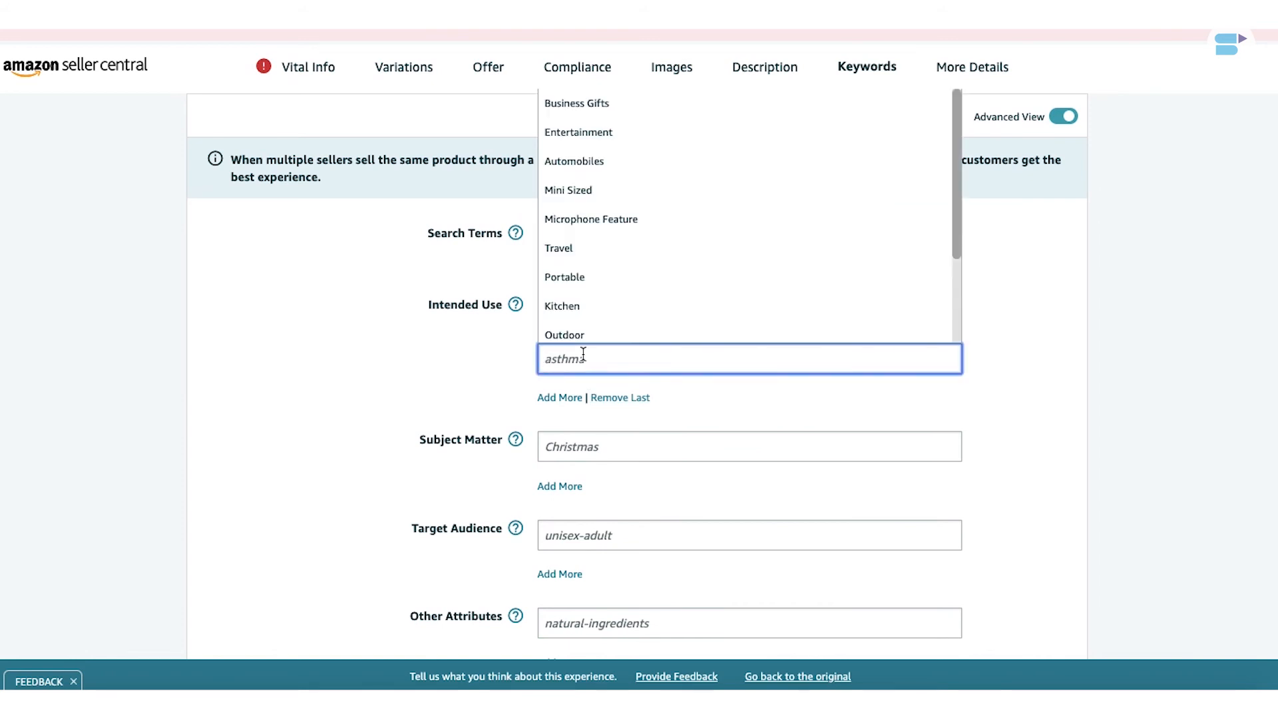
type("Gym")
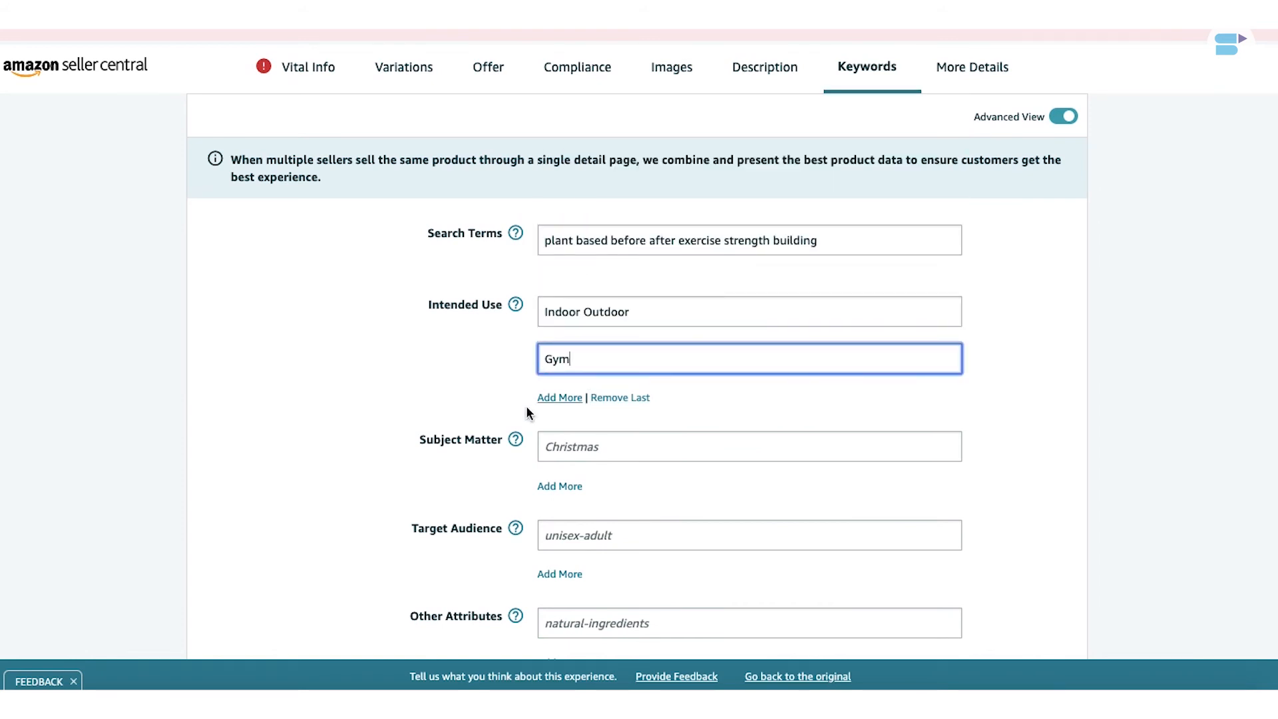
left_click(560, 397)
type("Workout")
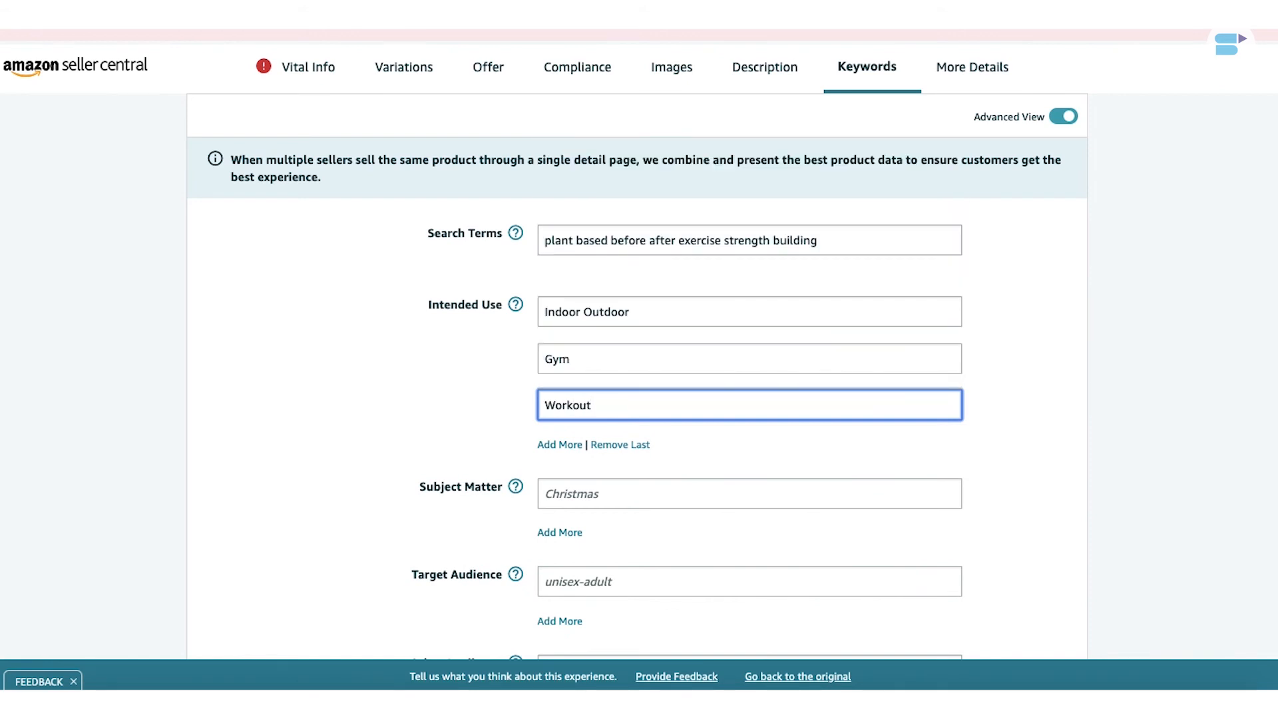
scroll(475, 365, "down", 2)
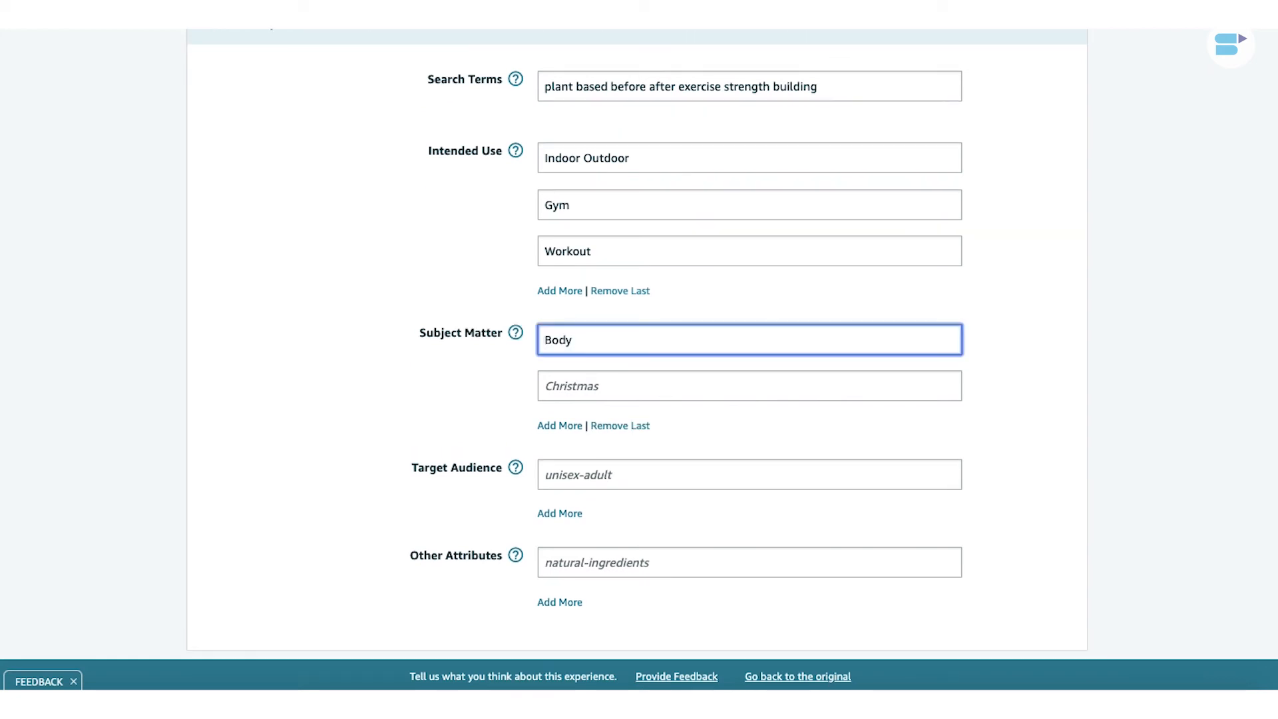
Complete the first Subject Matter entry as "Body building" and enter "Workout" as the second one
type("building")
key("Tab")
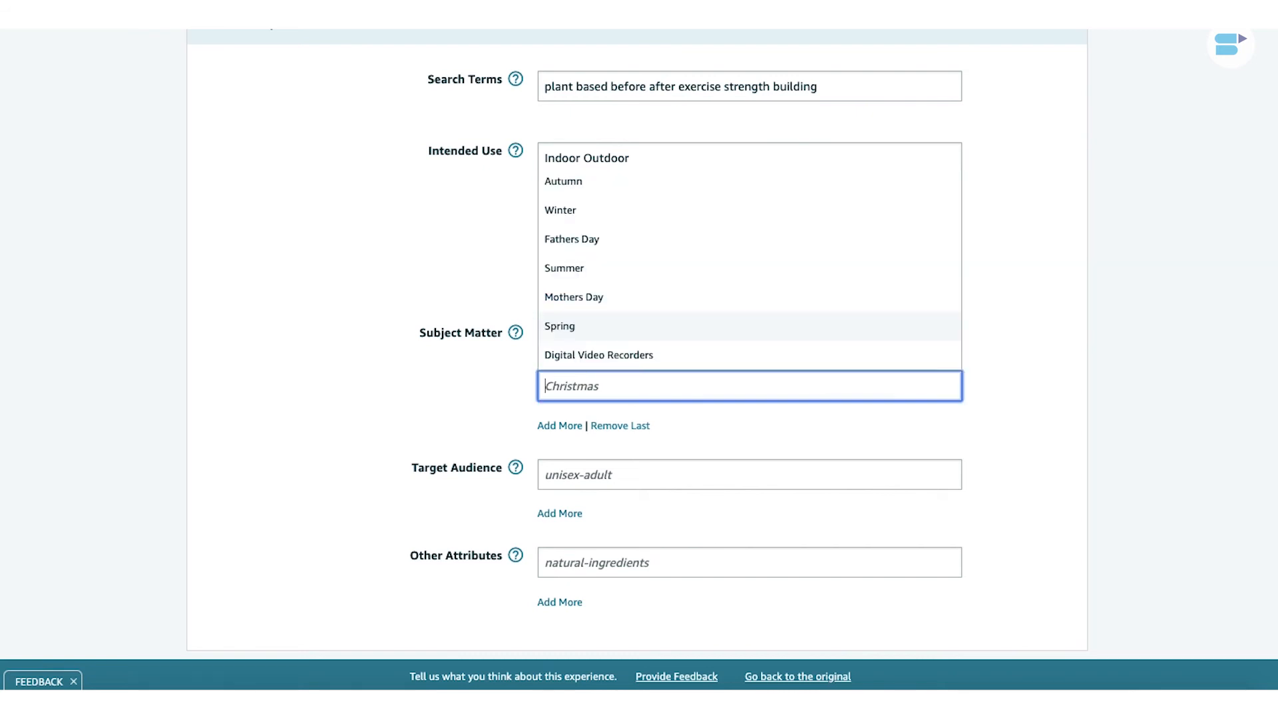
type("Workout")
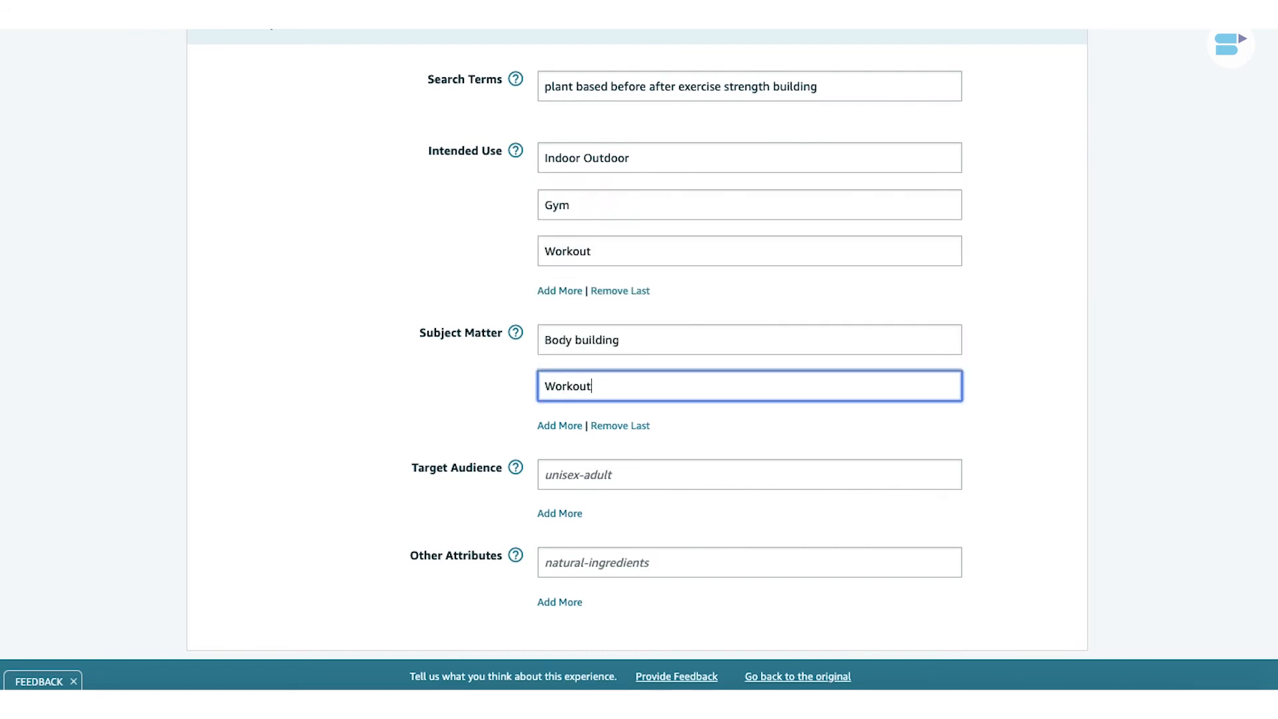
key("Tab")
Add two more Subject Matter entries, Fitness and Health, below the existing ones
key("Return")
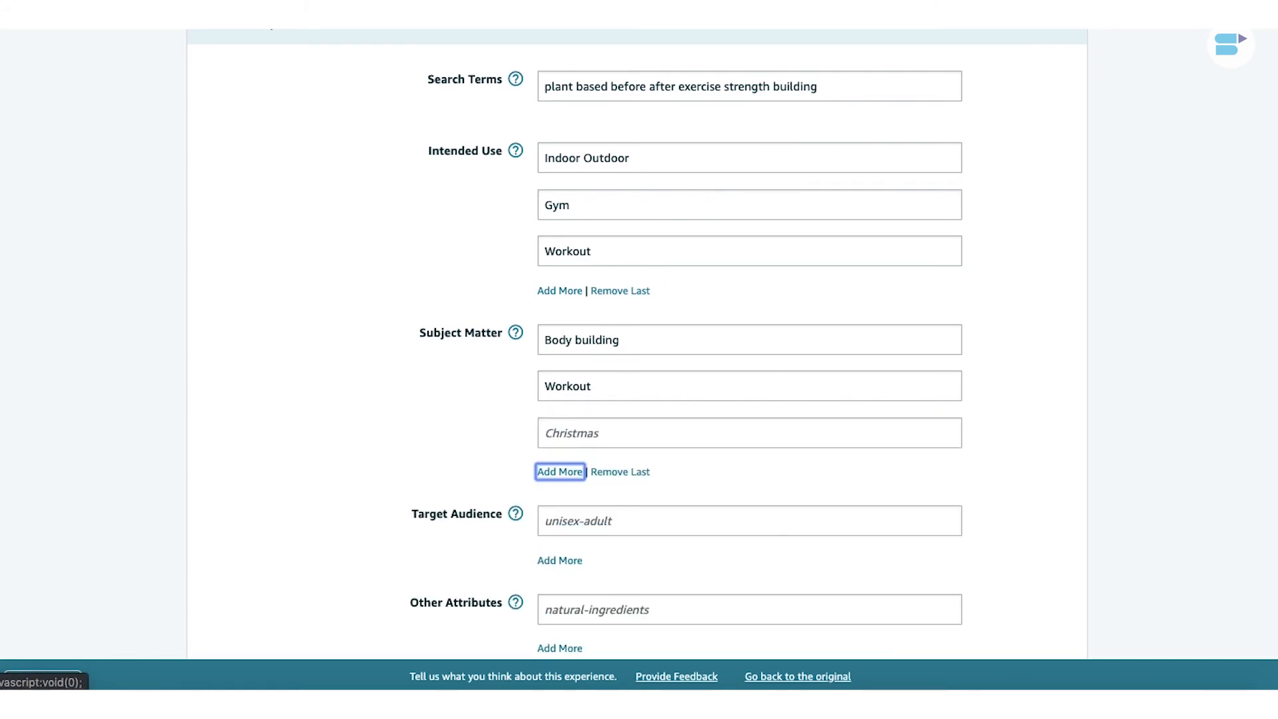
left_click(574, 433)
type("Fitness")
left_click(563, 474)
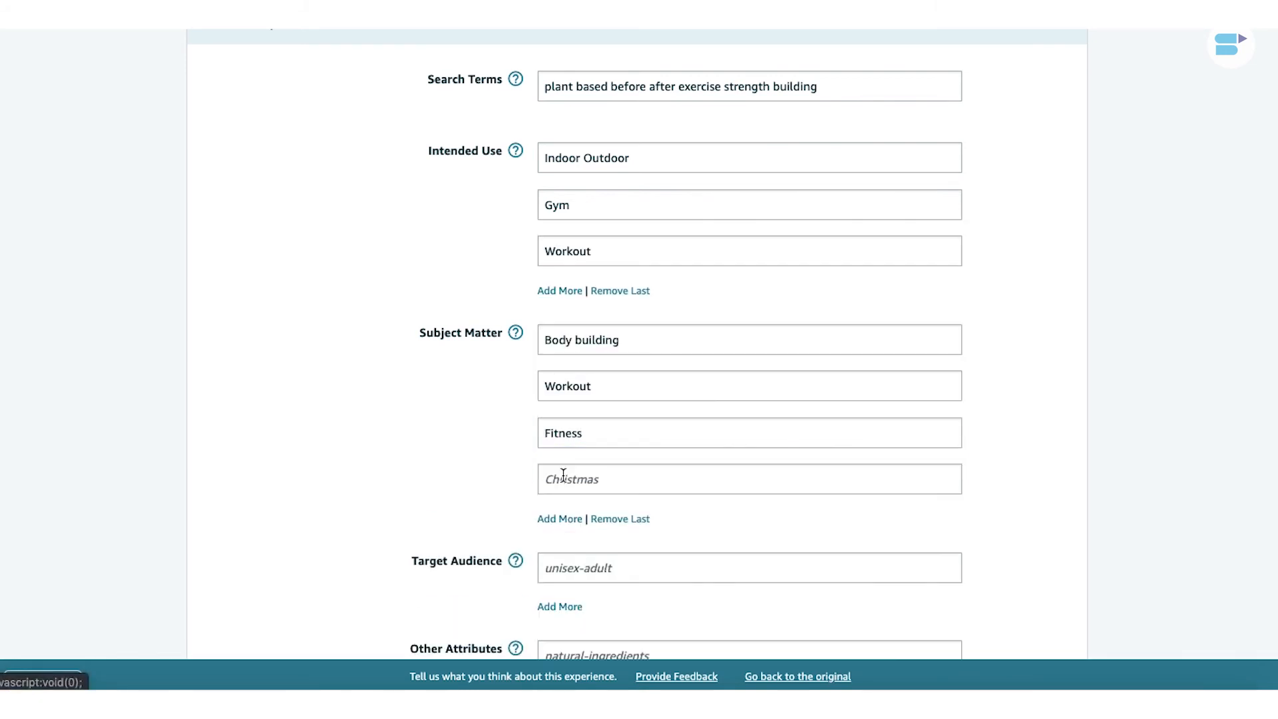
left_click(579, 479)
type("Health")
Set the Target Audience to the suggested value Men and add Women as a second entry
scroll(425, 187, "down", 4)
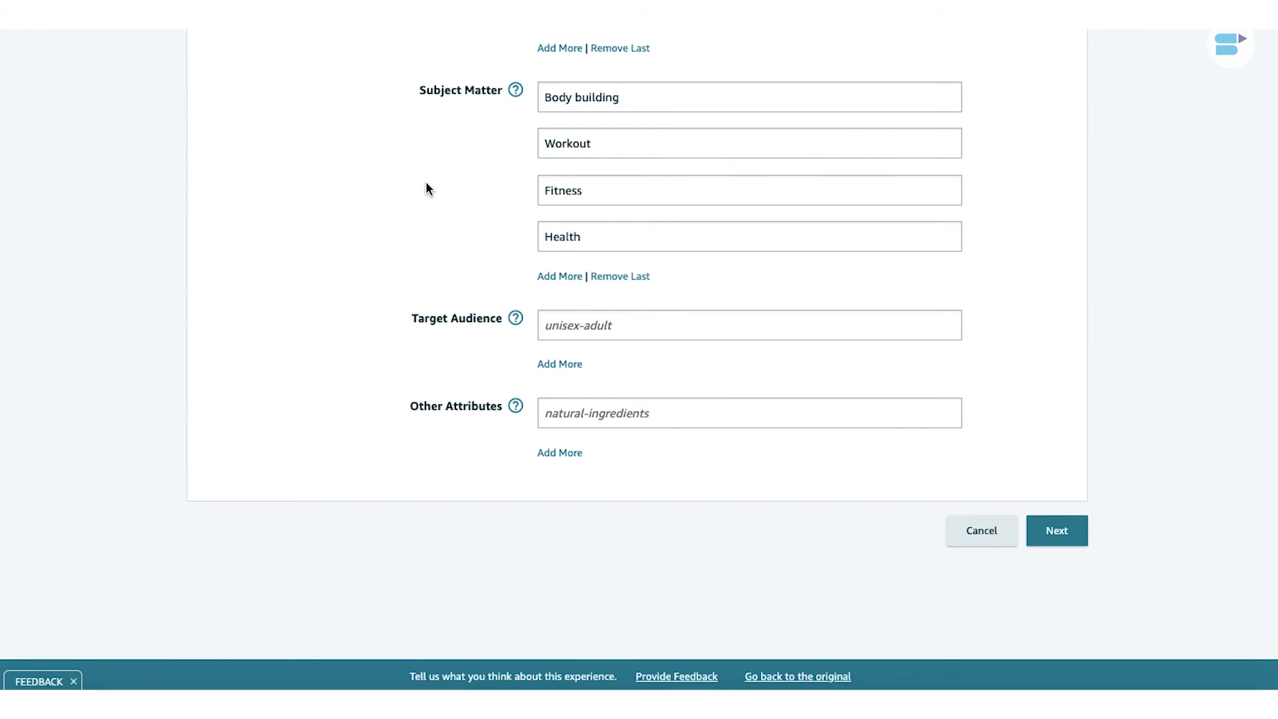
left_click(604, 327)
type("Men")
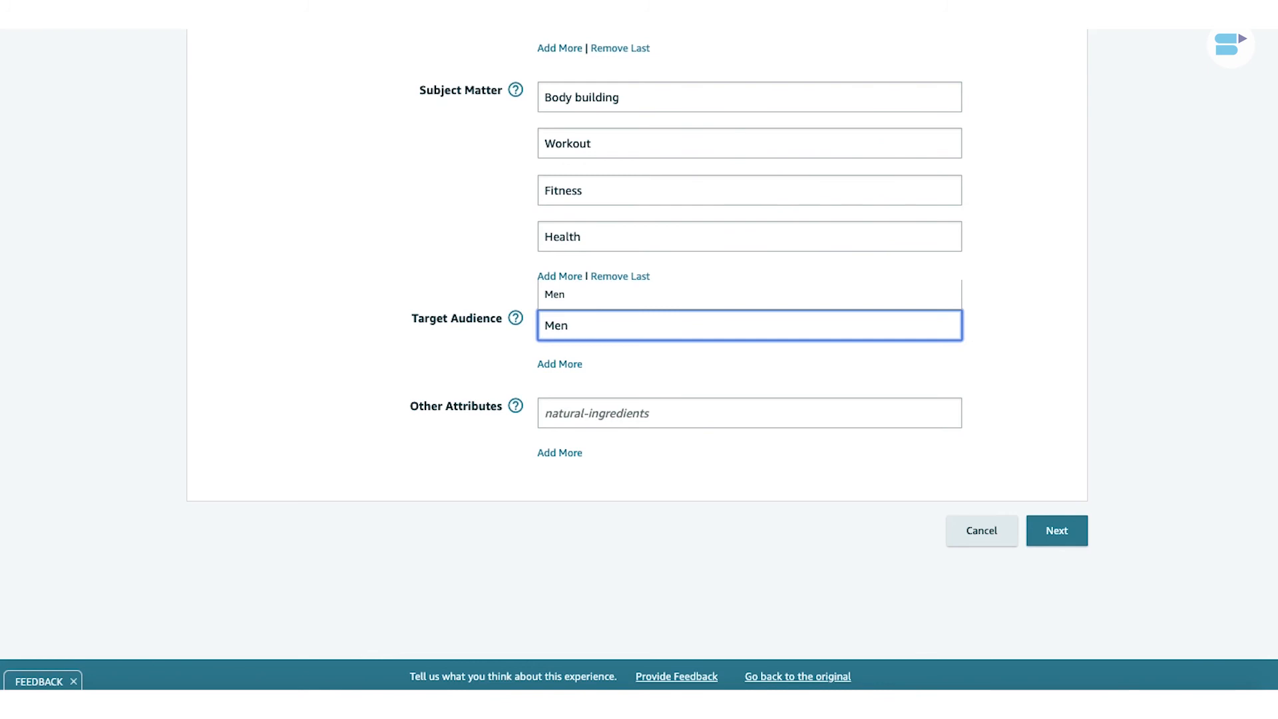
left_click(565, 295)
left_click(557, 364)
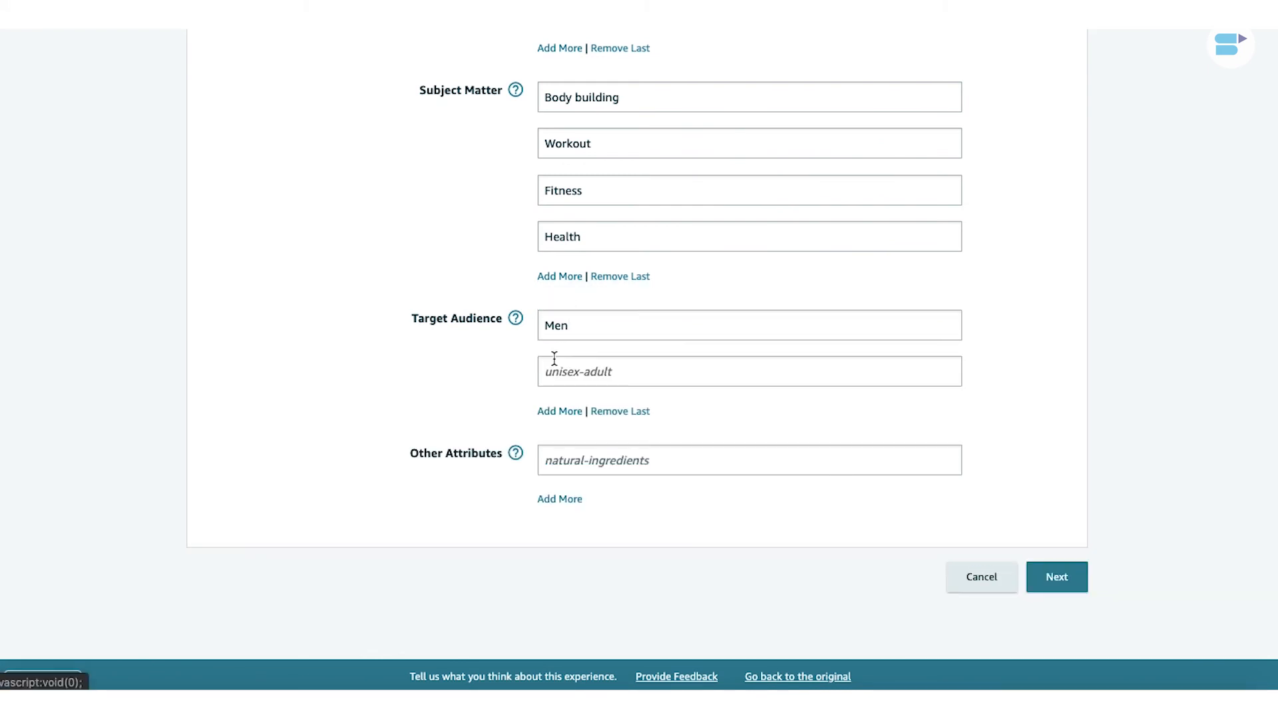
type("Women")
Complete the Other Attributes entry as "natural-ingredients" and continue to the listing's next section
scroll(366, 363, "down", 1)
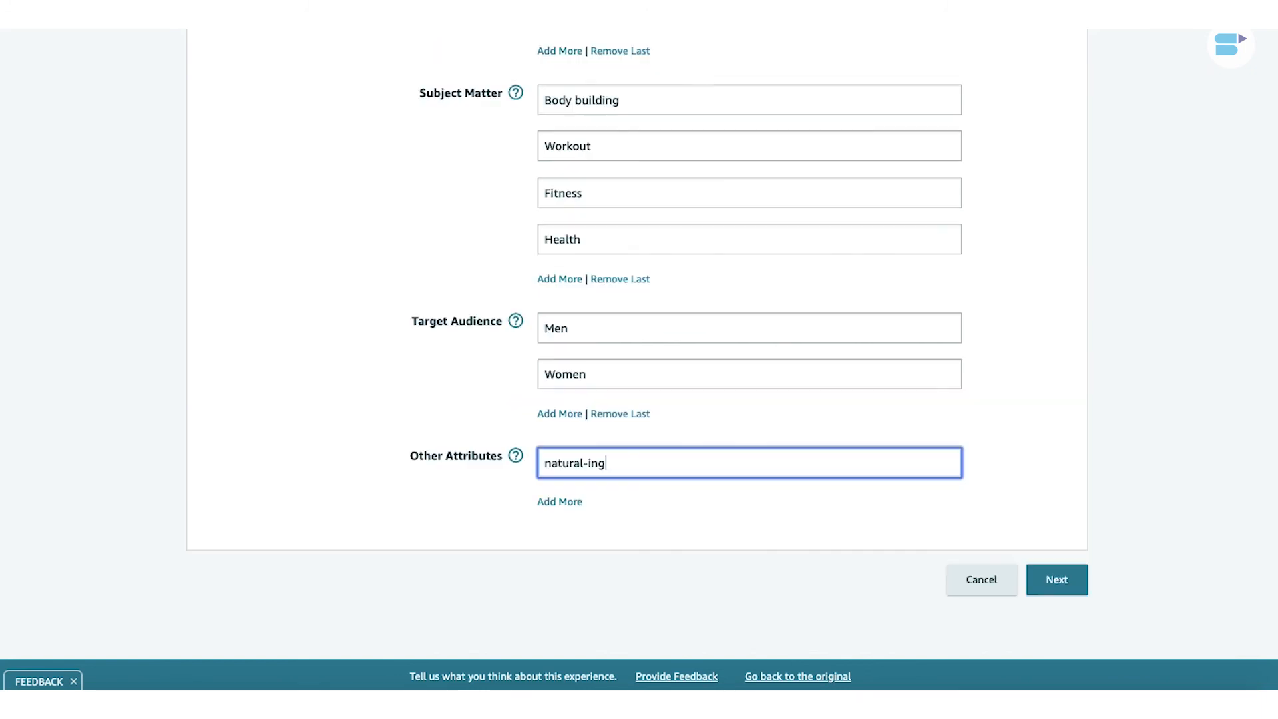
type("redients")
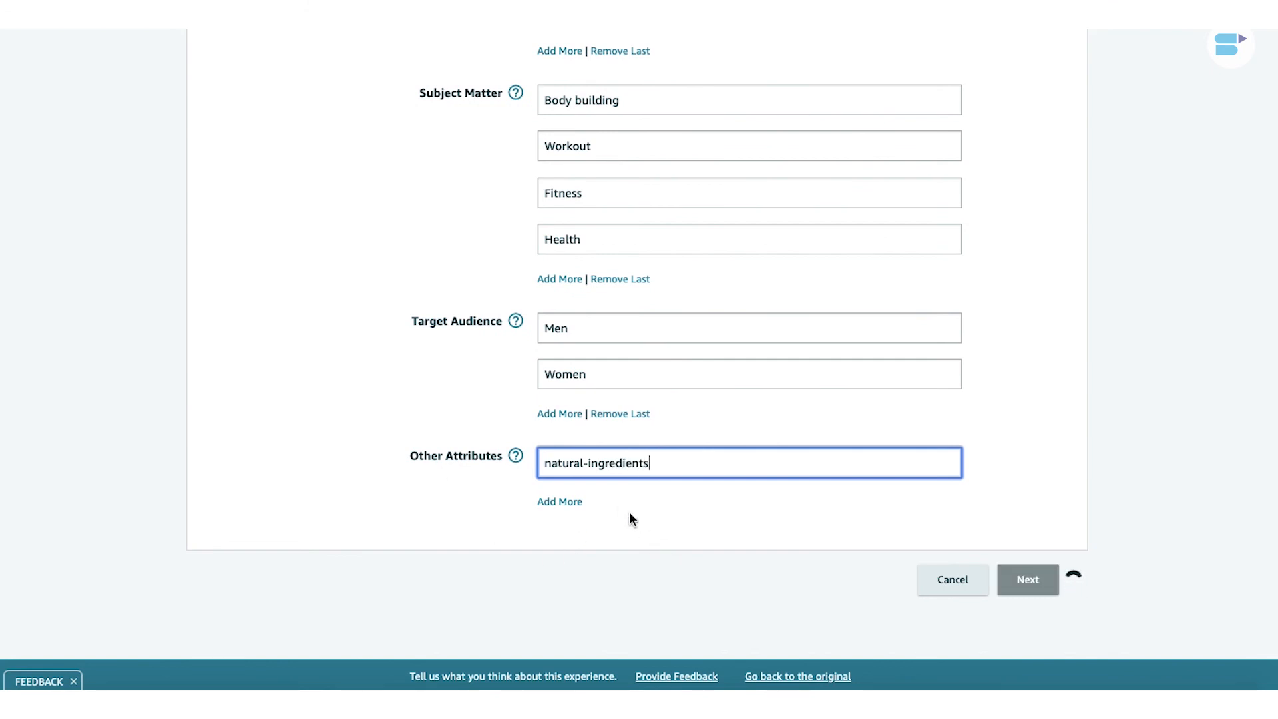
left_click(569, 501)
Look through the additional product detail fields, from the item dimensions down to the safety and expiration settings
scroll(368, 581, "down", 10)
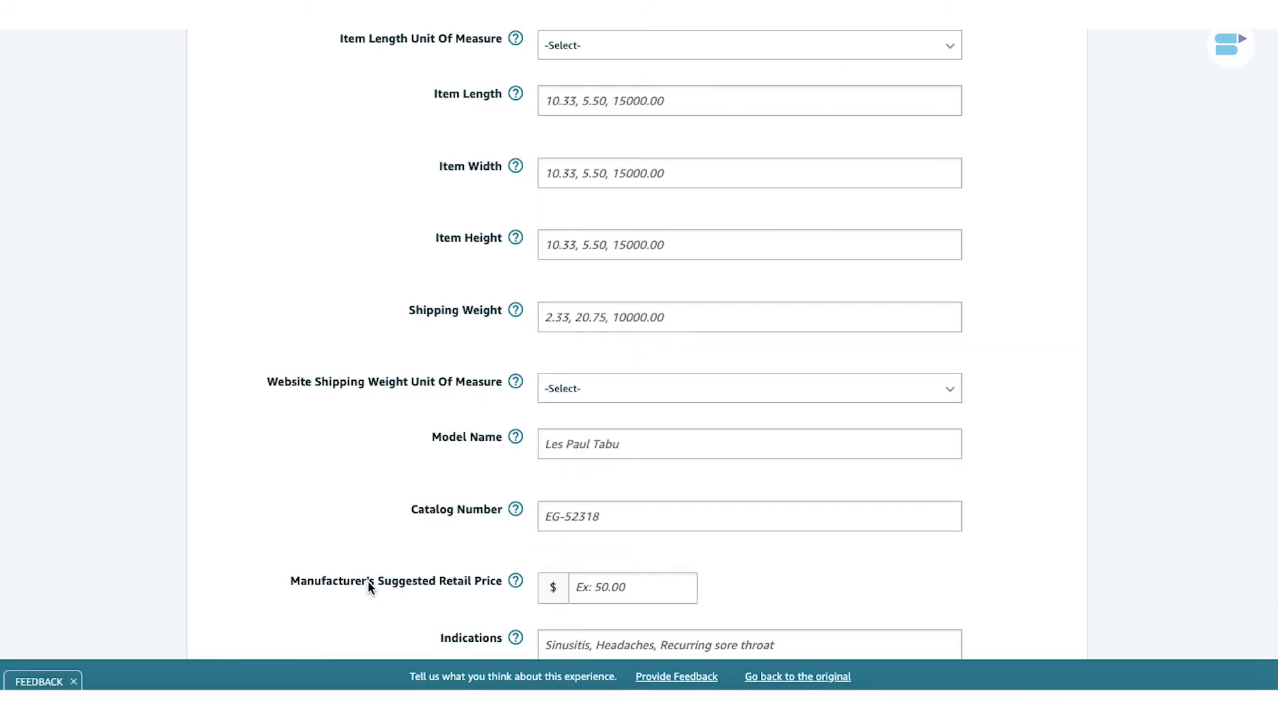
scroll(368, 580, "down", 6)
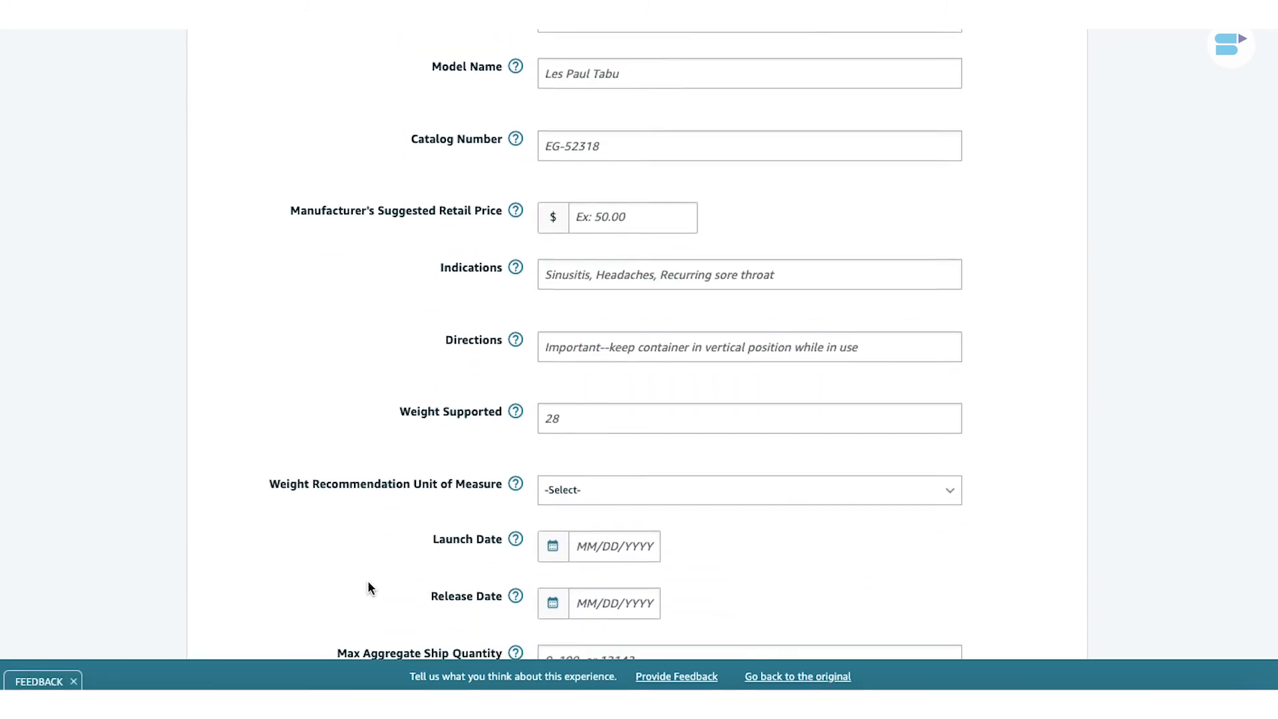
scroll(405, 376, "down", 15)
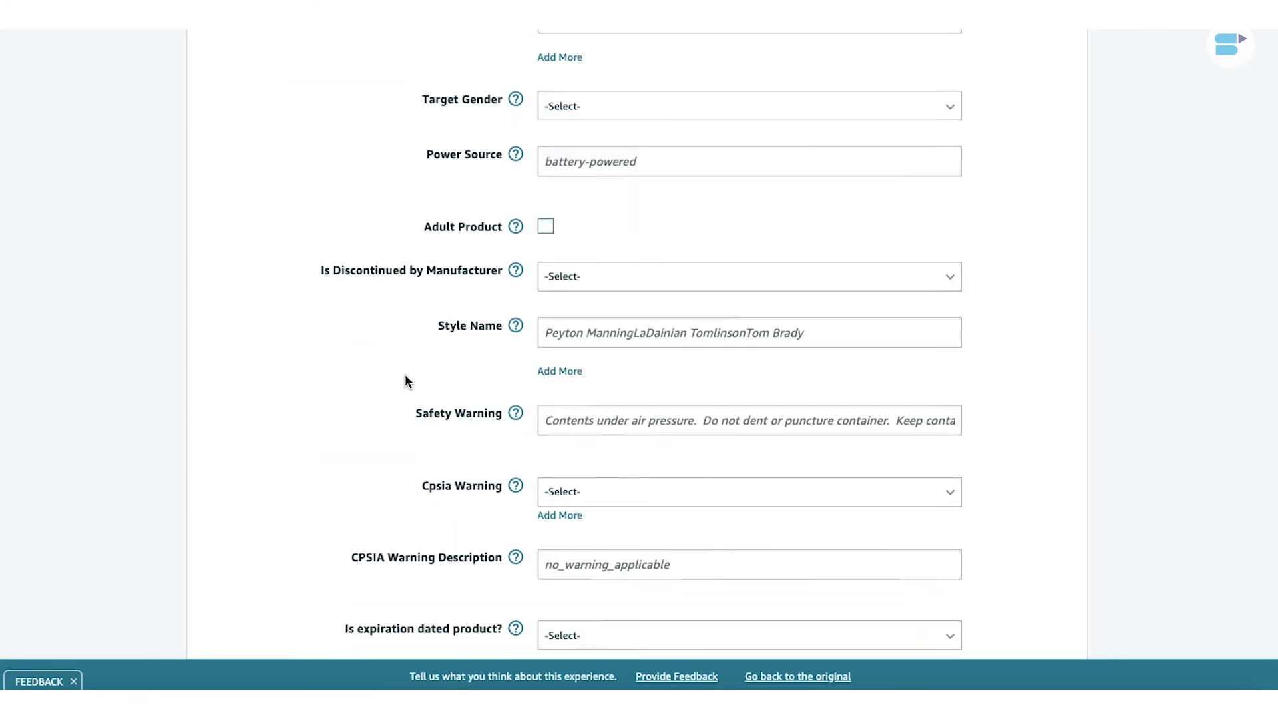